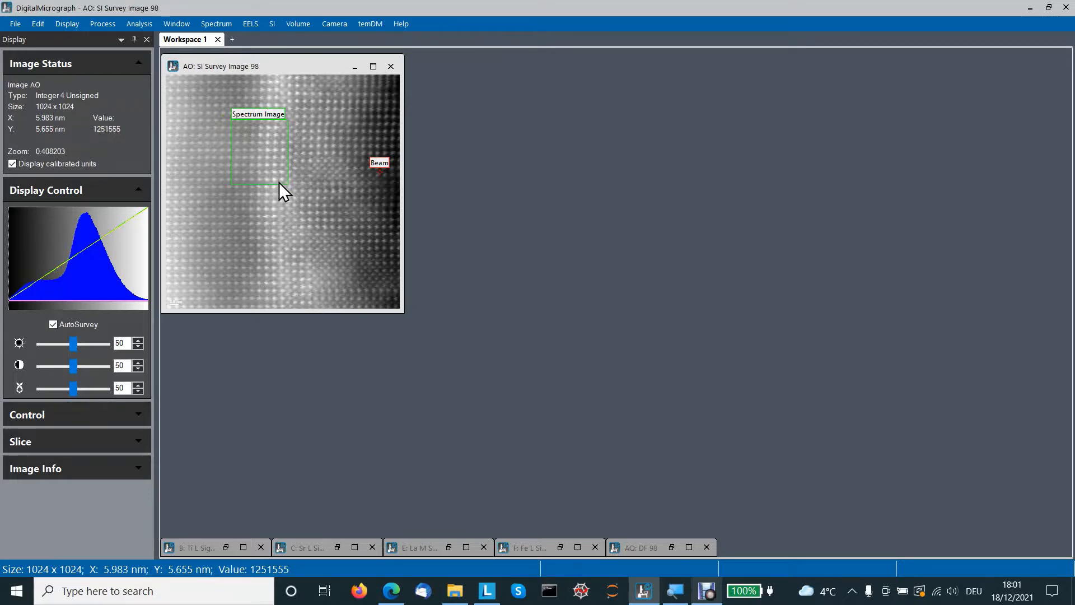
Restore the minimized Ti, Sr, La and Fe signal maps and the DF 98 image, placing DF 98 below the survey image
left_click(226, 548)
left_click(337, 547)
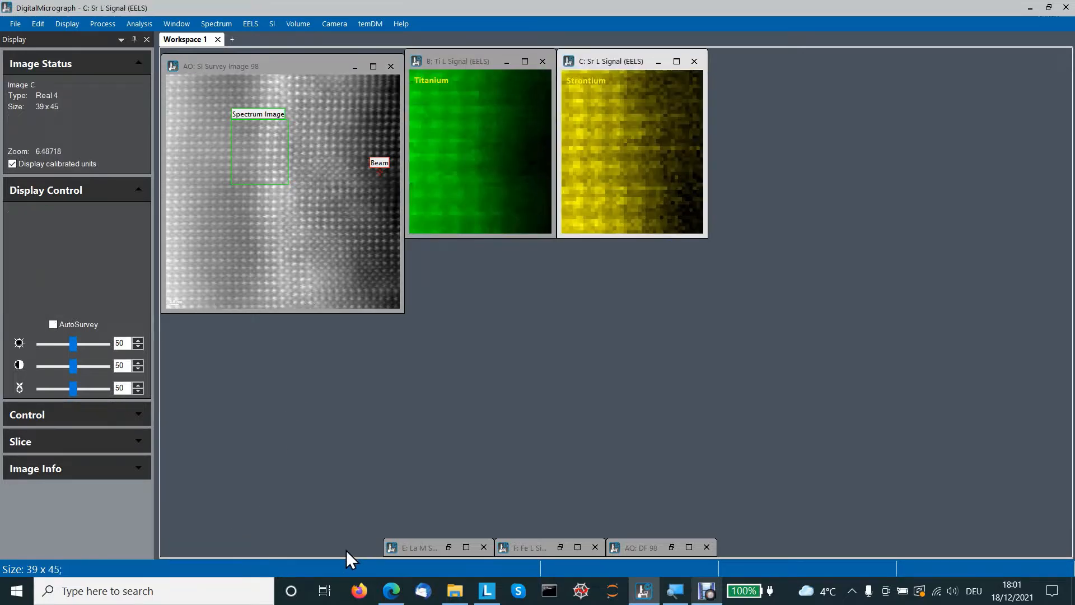
left_click(448, 547)
left_click(560, 547)
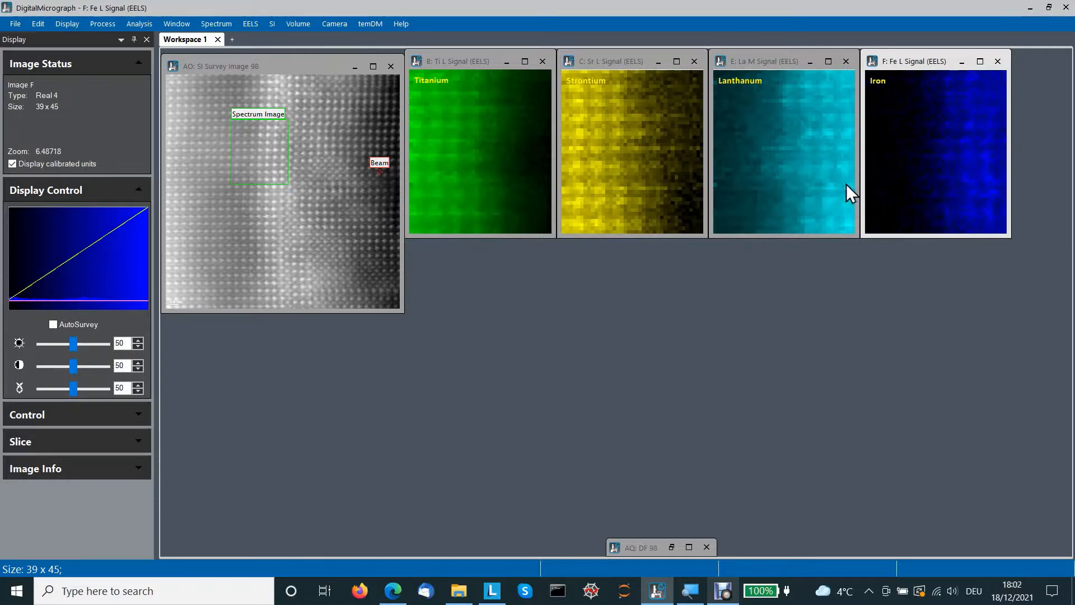
left_click(672, 548)
left_click_drag(476, 278, 219, 328)
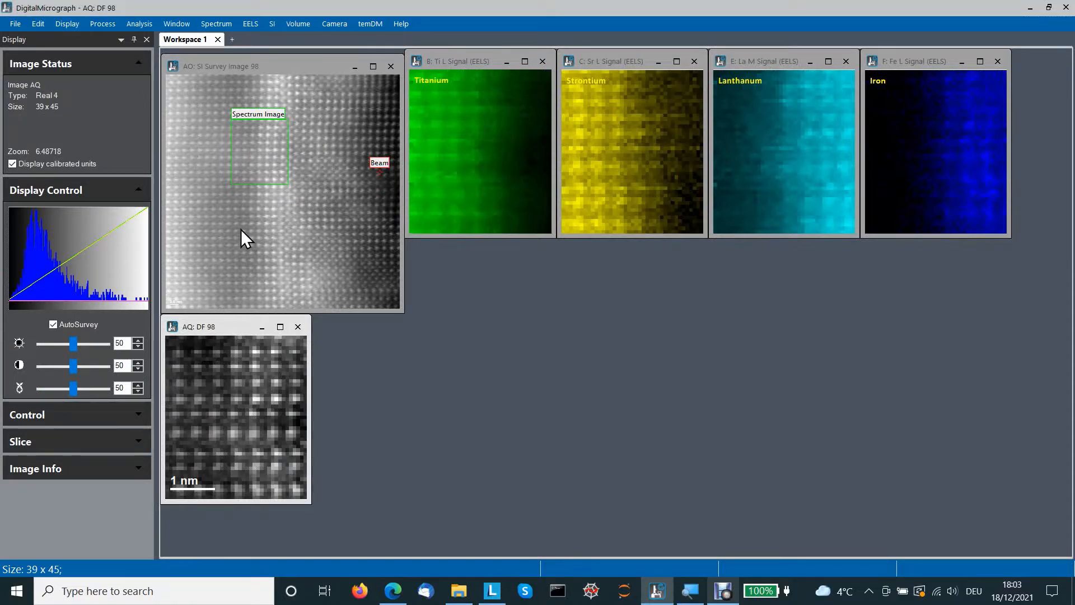
Minimize the Ti, Sr, La and Fe signal maps, leaving the survey image and DF 98 open
left_click(507, 65)
left_click(507, 65)
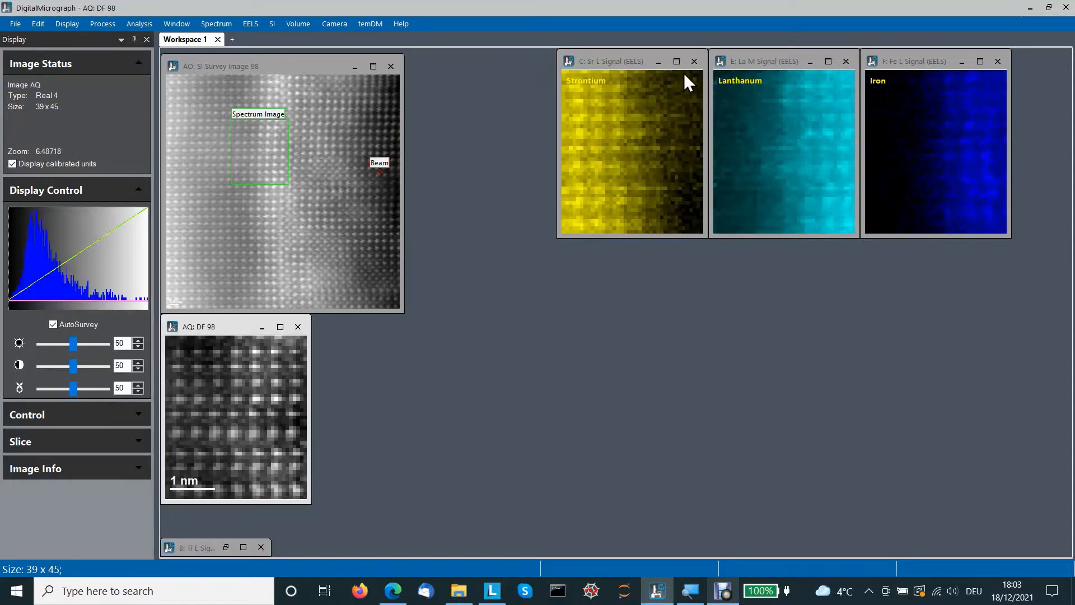
left_click(658, 63)
left_click(811, 61)
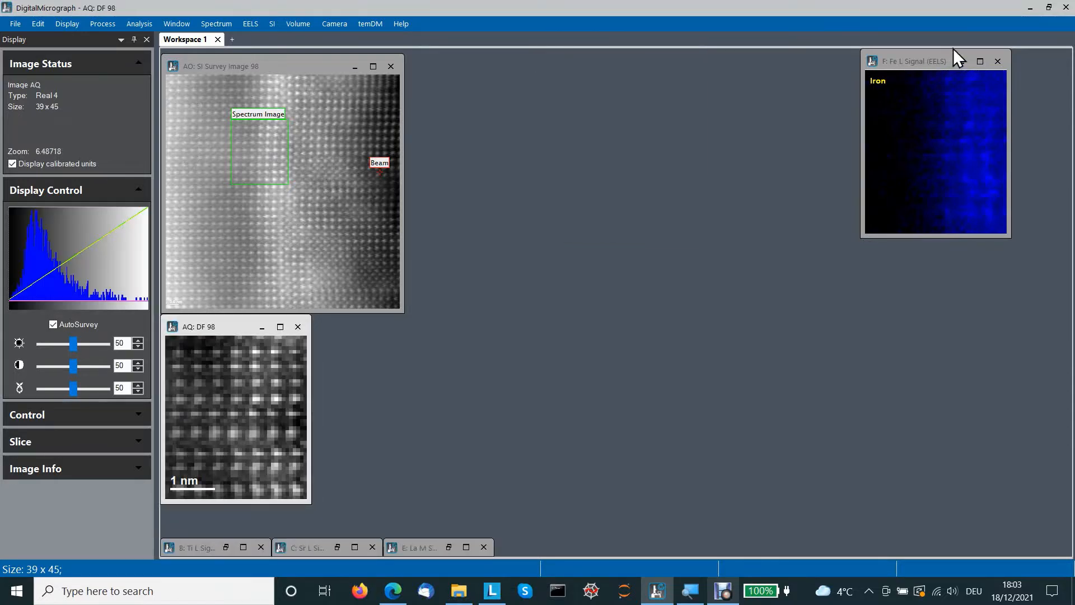
left_click(963, 63)
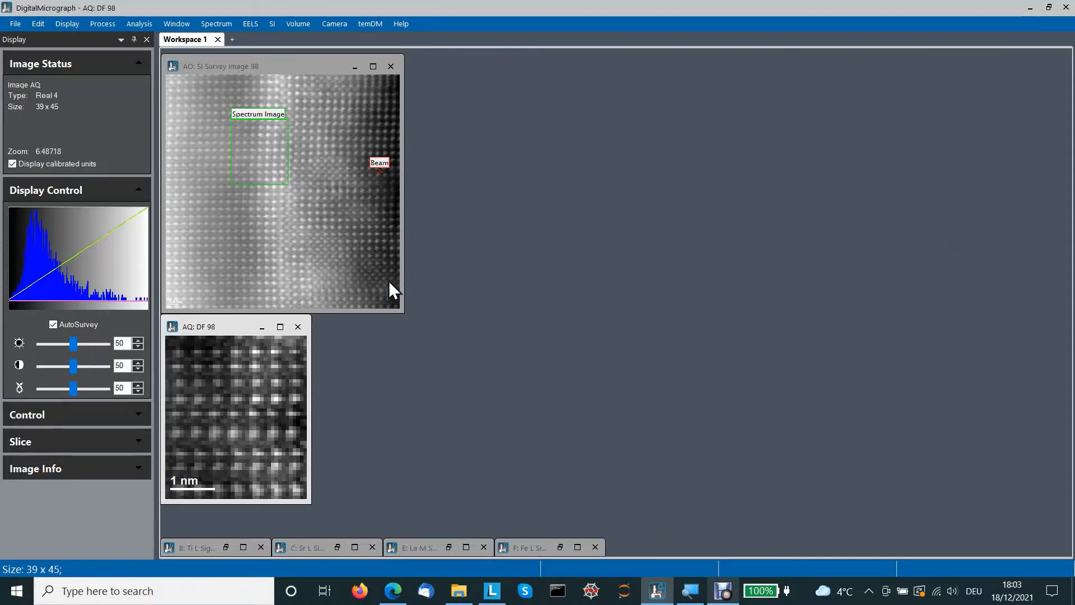
Launch SICor and start tuning a correction template with DF 98 as the SI ADF image and SI Survey Image 98 as the survey
left_click(372, 23)
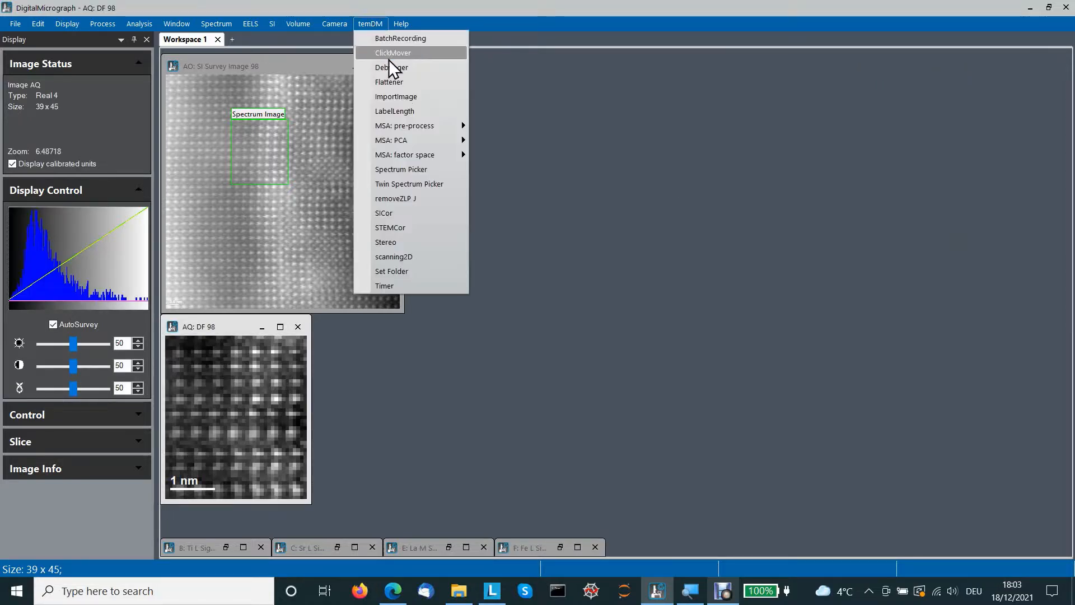
left_click(398, 213)
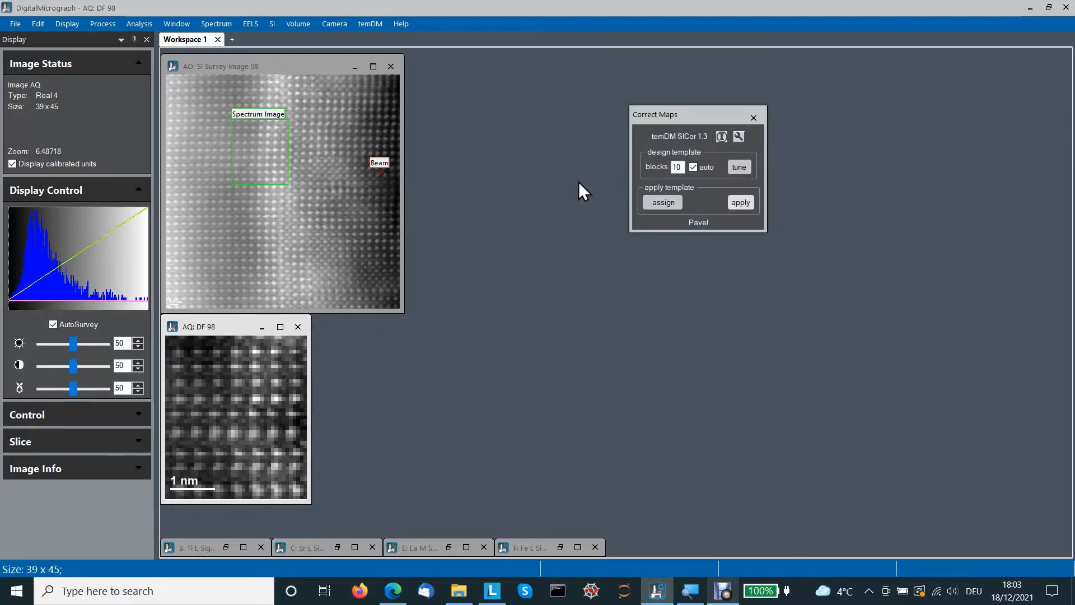
left_click(350, 250)
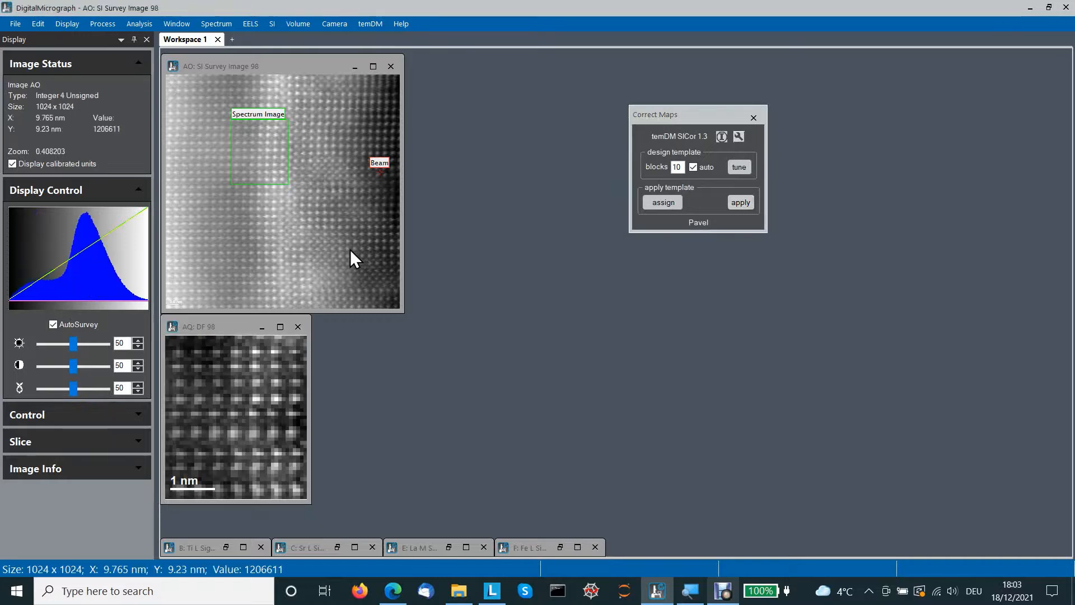
left_click(242, 389)
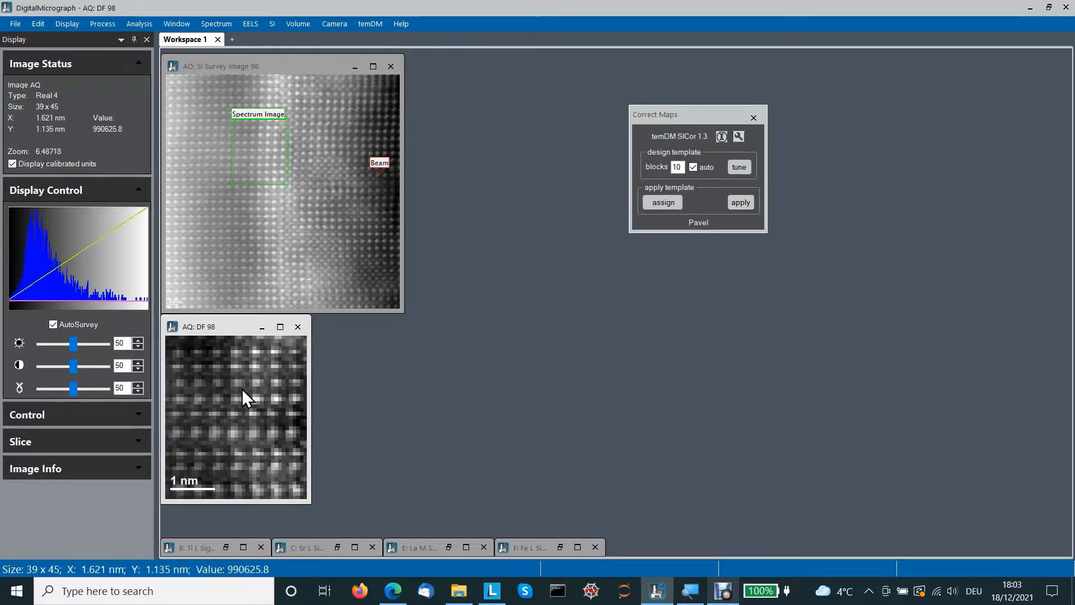
left_click(740, 167)
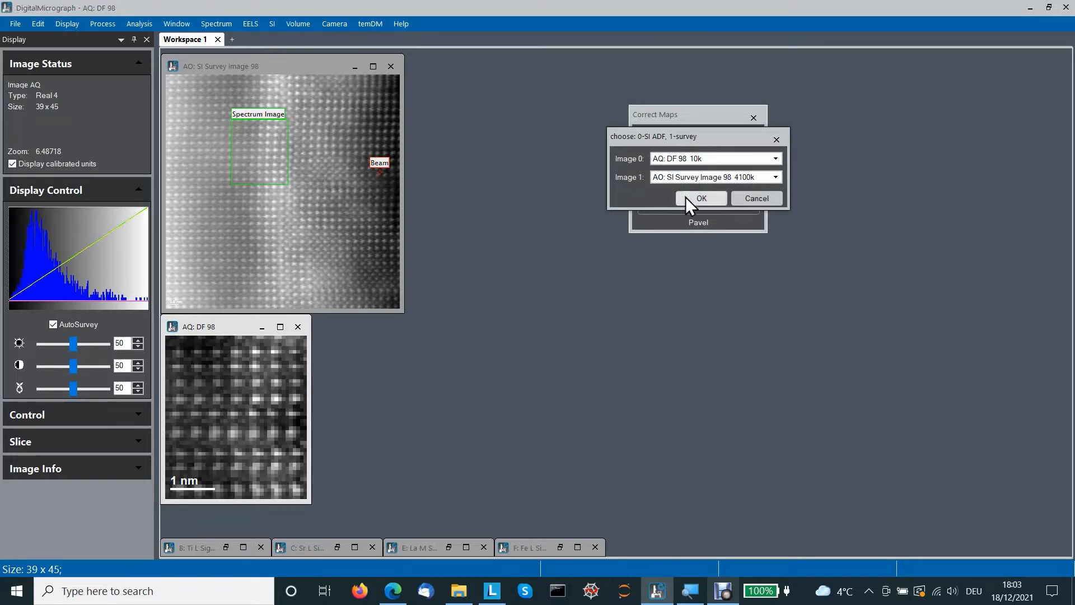
left_click(701, 198)
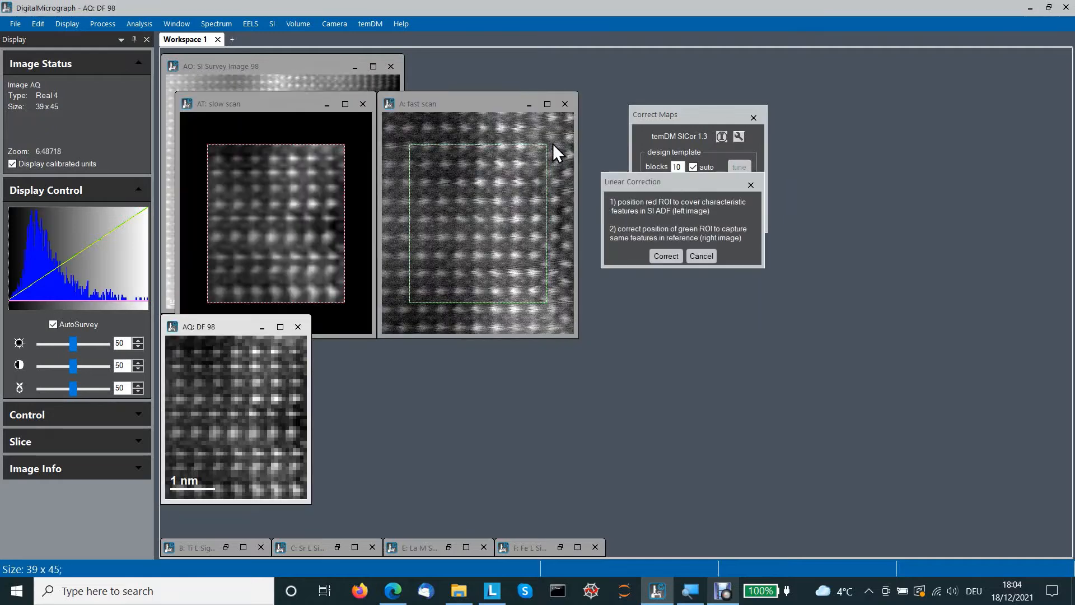
Shrink the red ROI in the slow scan so its upper-left and lower-right corners sit on characteristic atomic spots
left_click_drag(458, 99, 444, 56)
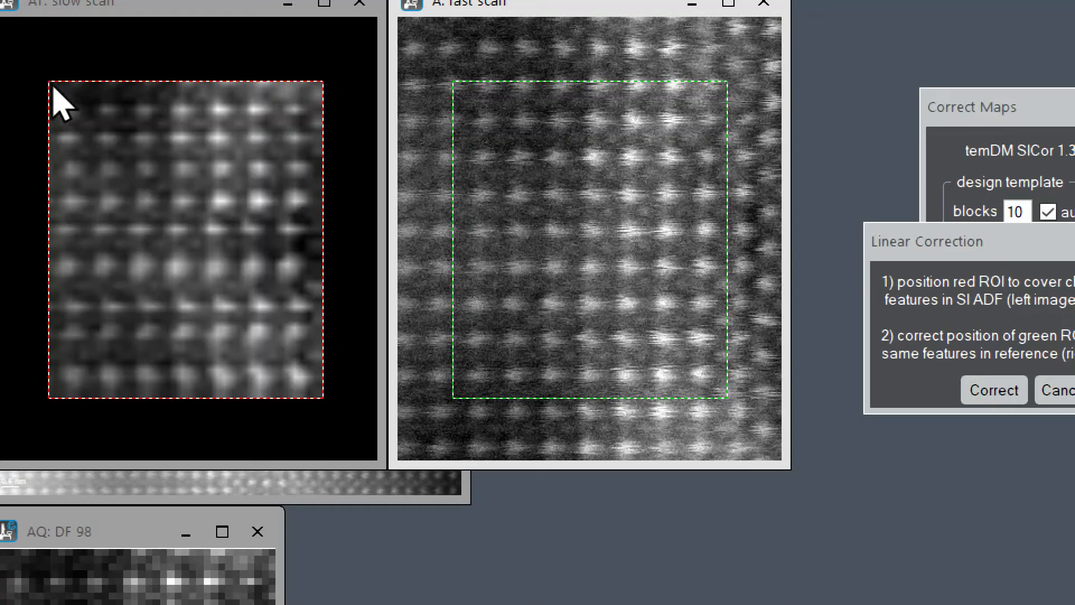
left_click(53, 88)
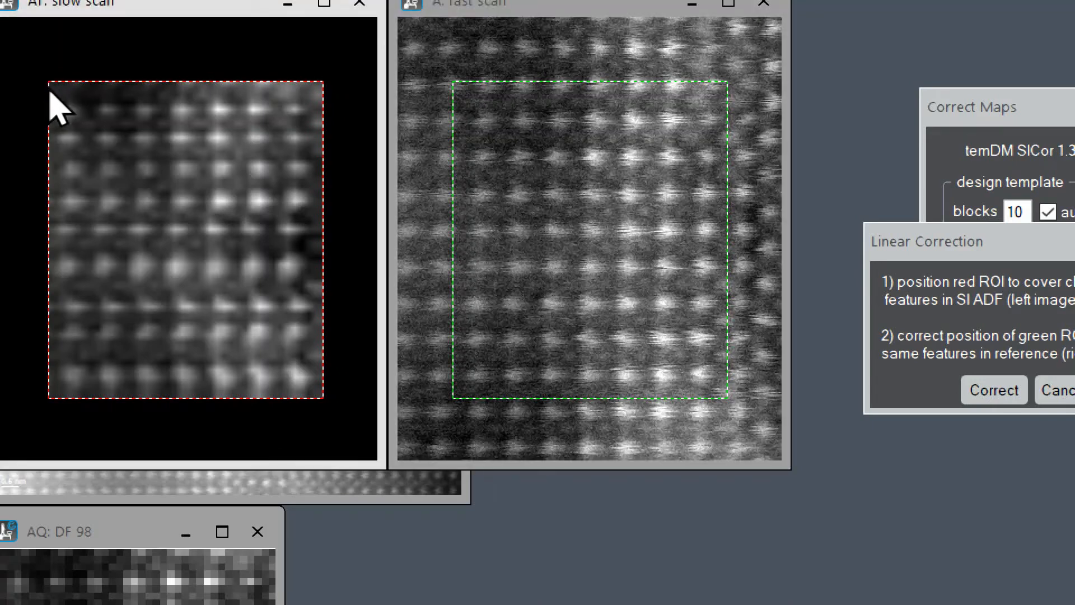
mouse_move(50, 84)
left_mouse_down()
mouse_move(67, 115)
mouse_move(52, 88)
left_mouse_up()
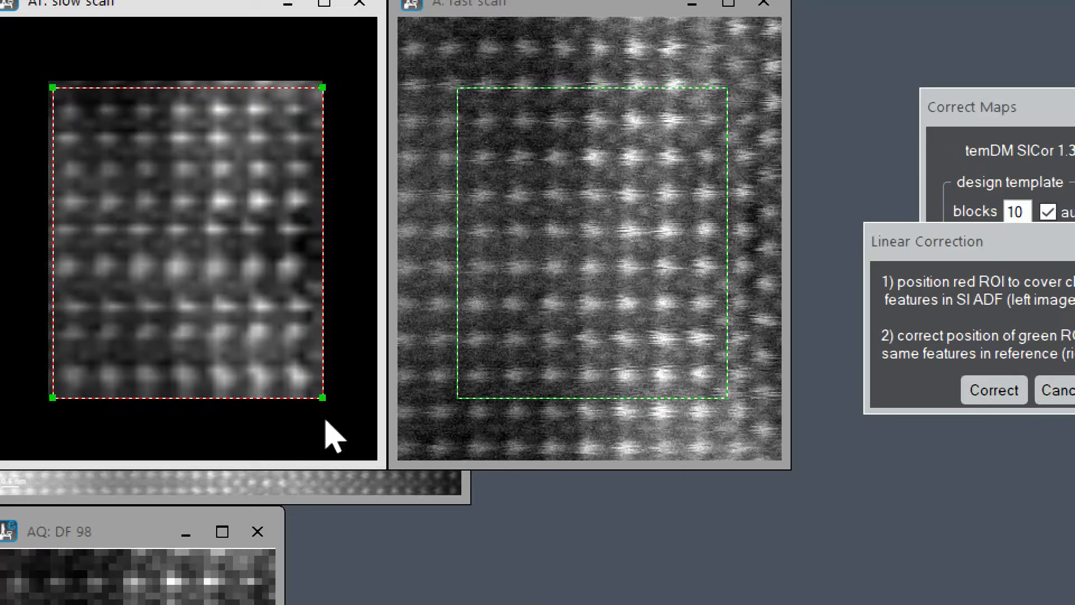
mouse_move(324, 404)
left_mouse_down()
mouse_move(305, 385)
mouse_move(315, 391)
left_mouse_up()
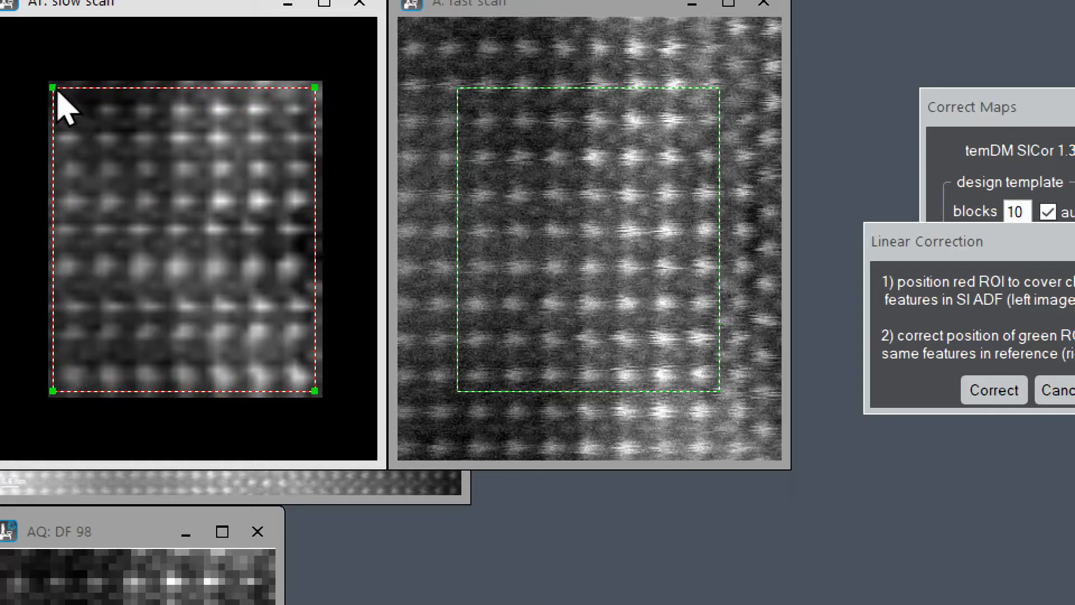
left_click_drag(53, 92, 68, 111)
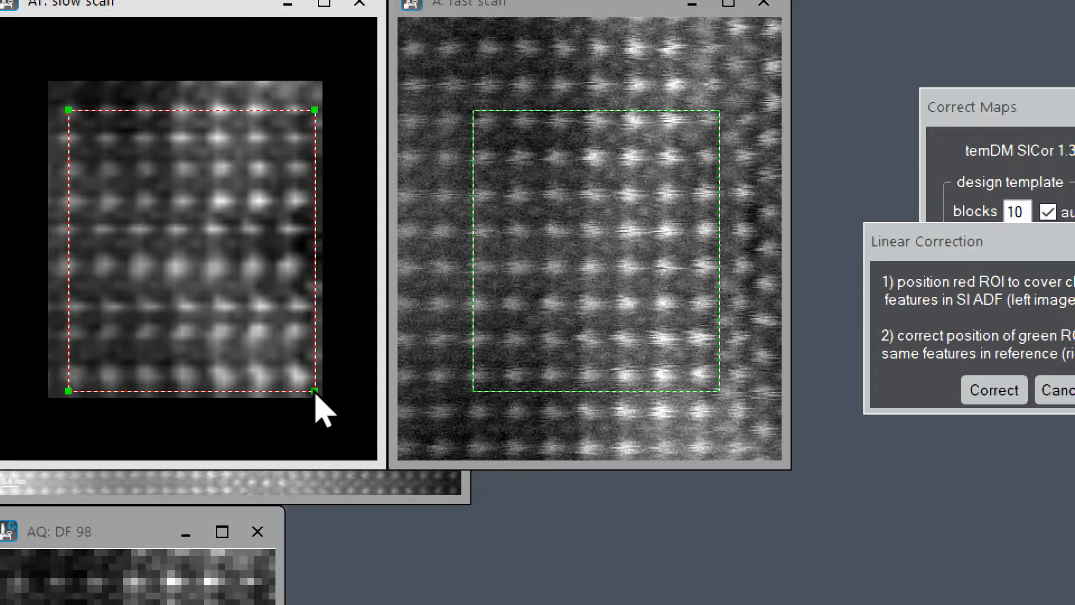
left_click_drag(315, 391, 298, 379)
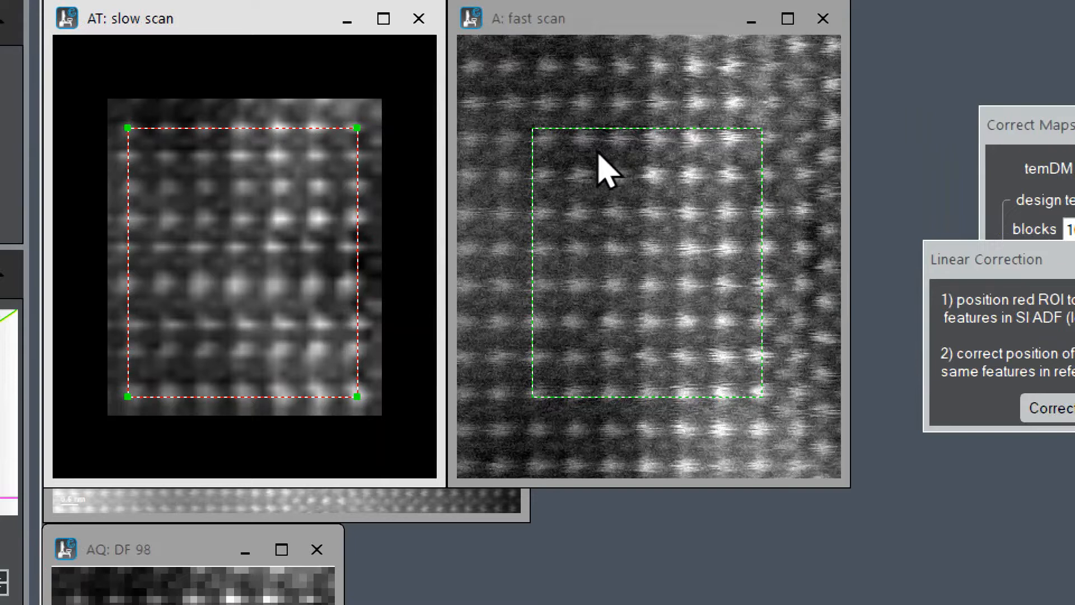
Adjust the green ROI in the fast scan to enclose the same atomic spots, extending it down one row, and run the linear correction
left_click(538, 131)
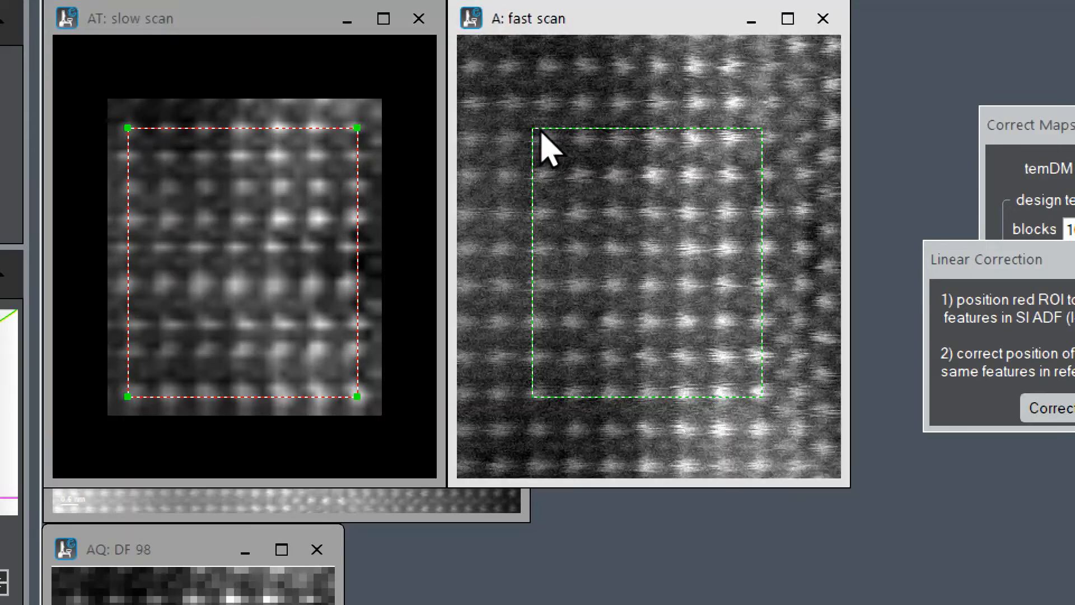
left_click(546, 130)
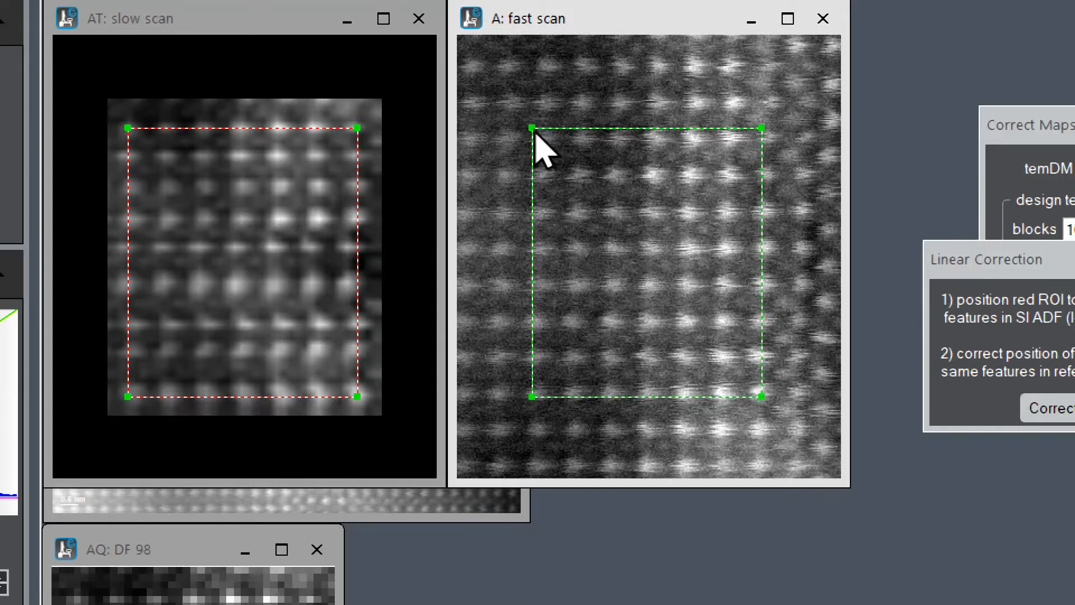
left_click_drag(532, 130, 542, 141)
left_click_drag(762, 398, 762, 396)
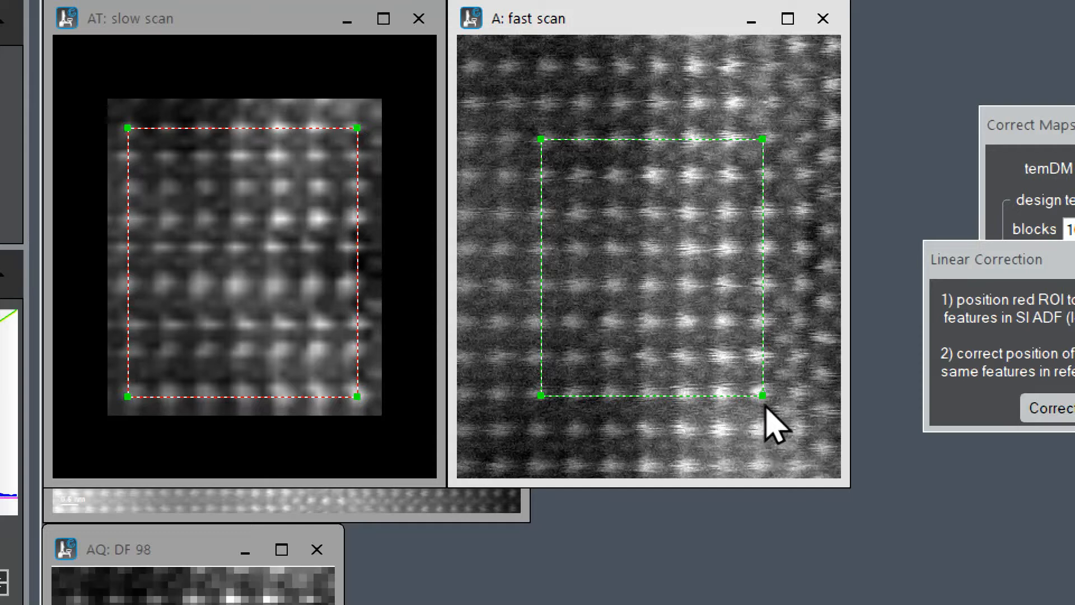
left_click_drag(763, 396, 762, 432)
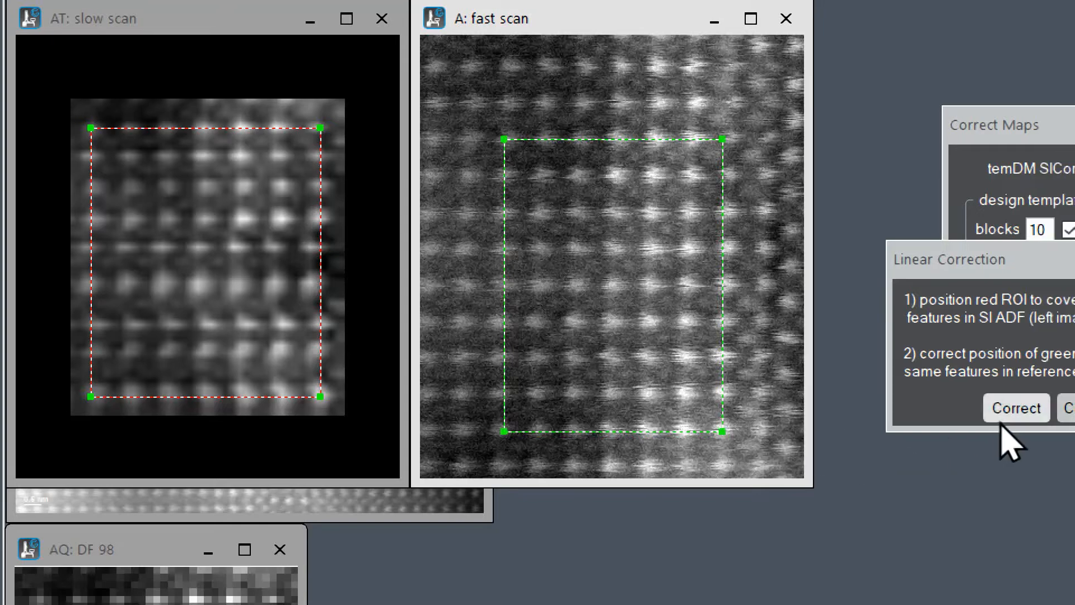
left_click(1008, 408)
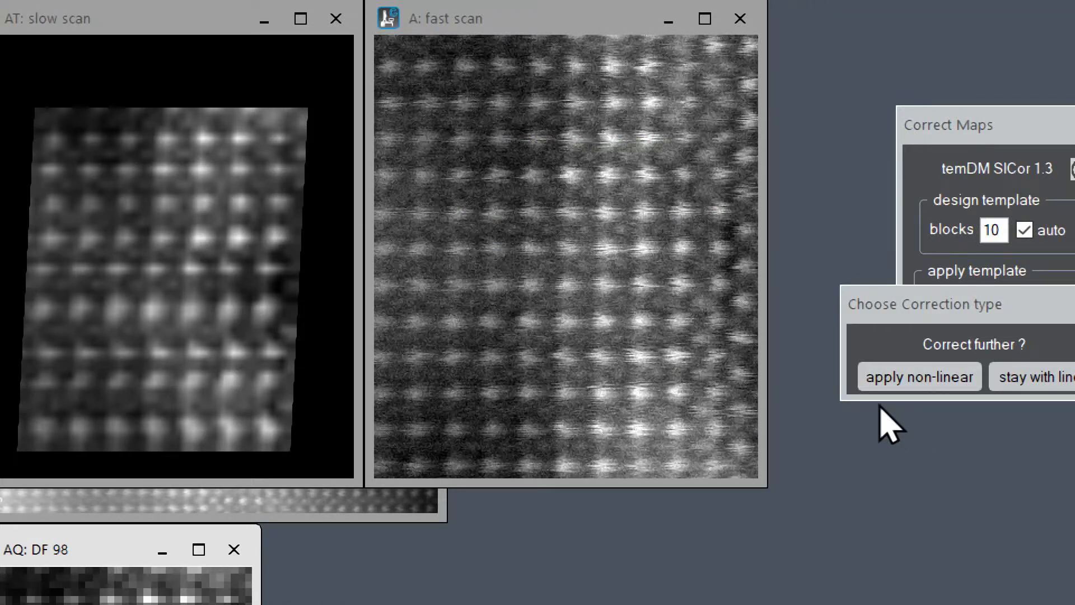
Choose the non-linear correction, try fewer blocks, and confirm the division with 10 blocks
left_click(917, 382)
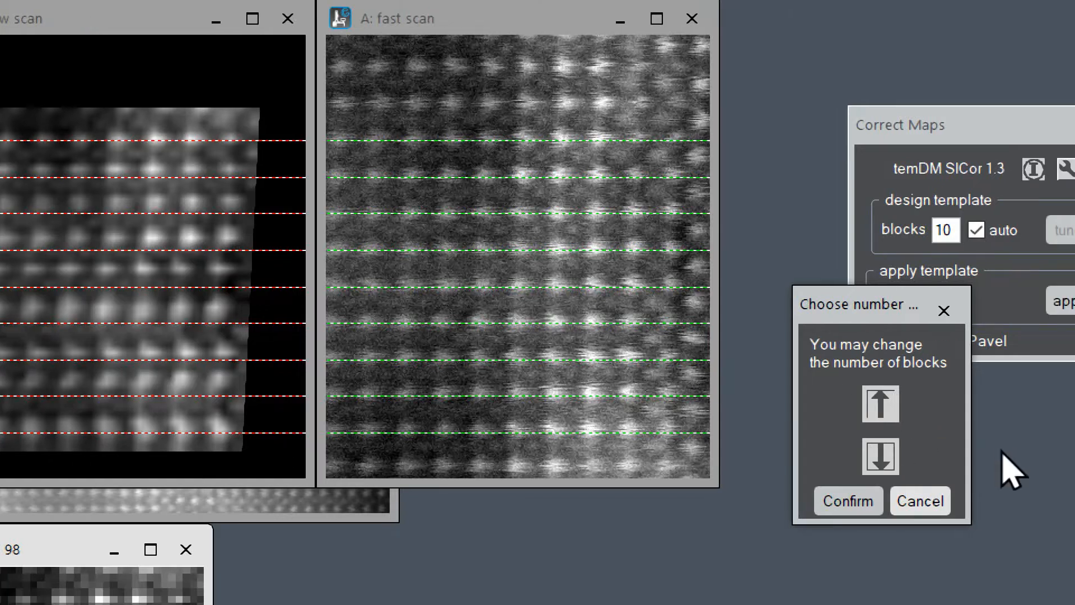
left_click(883, 459)
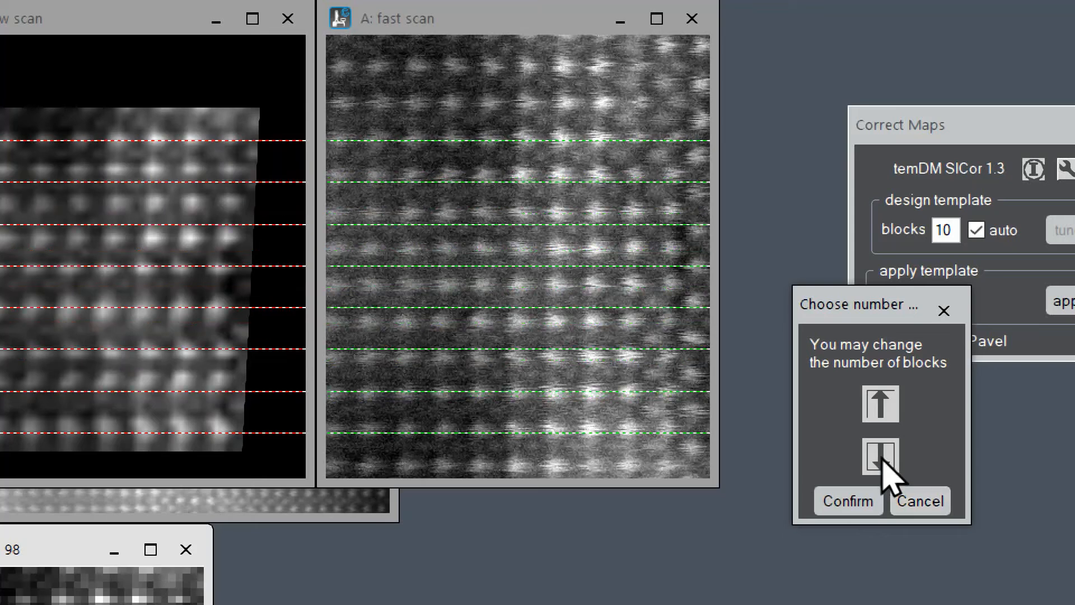
left_click(884, 462)
left_click(892, 421)
left_click(891, 421)
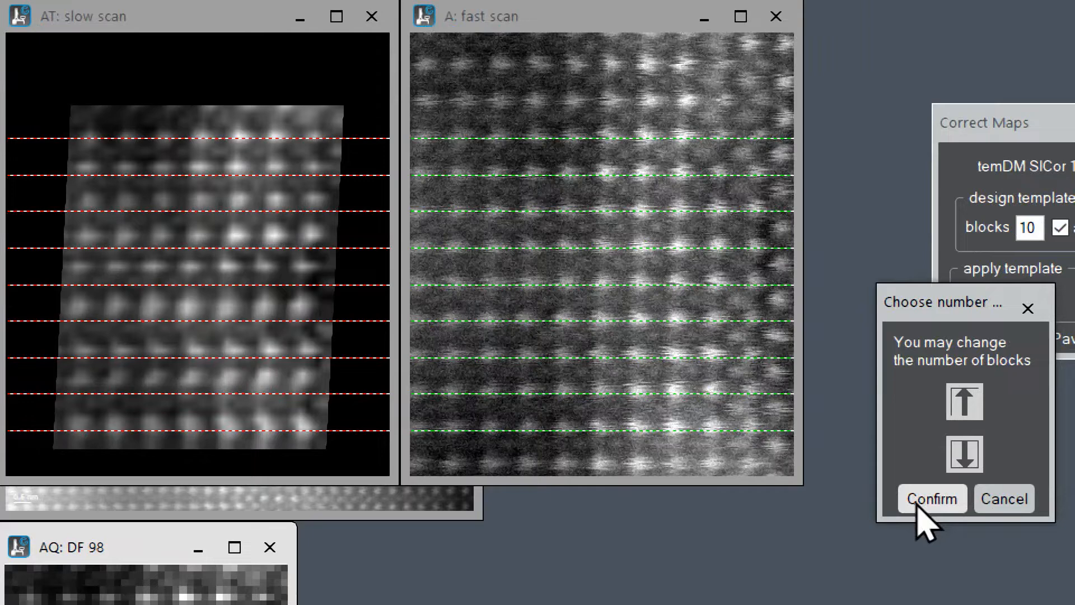
left_click(917, 501)
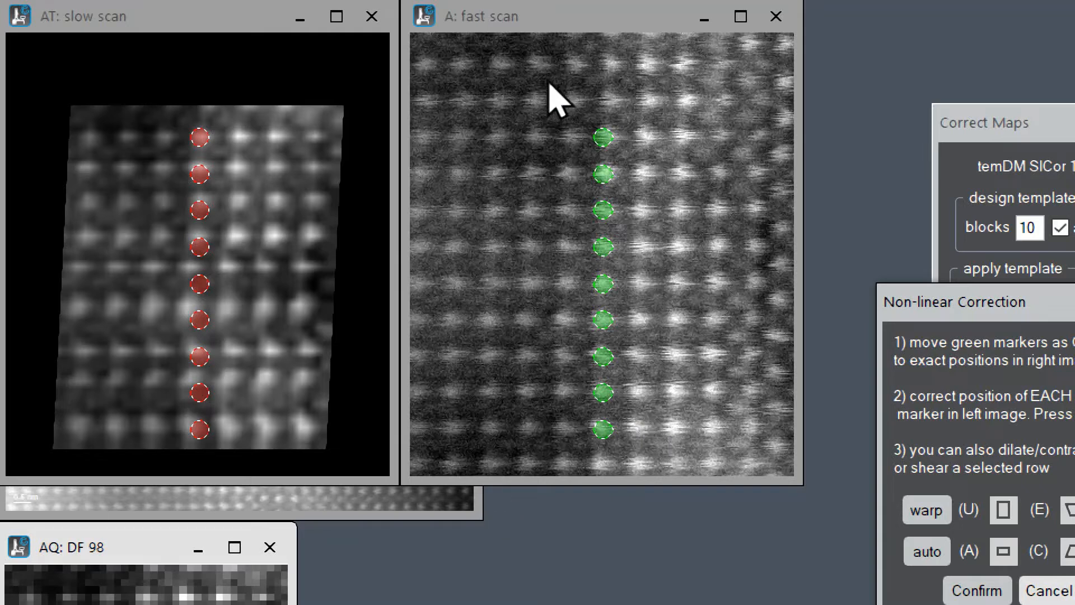
Select all green markers in the fast scan and shift them together onto the atomic column
mouse_move(556, 84)
left_mouse_down()
mouse_move(629, 247)
mouse_move(674, 404)
mouse_move(677, 492)
mouse_move(665, 485)
left_mouse_up()
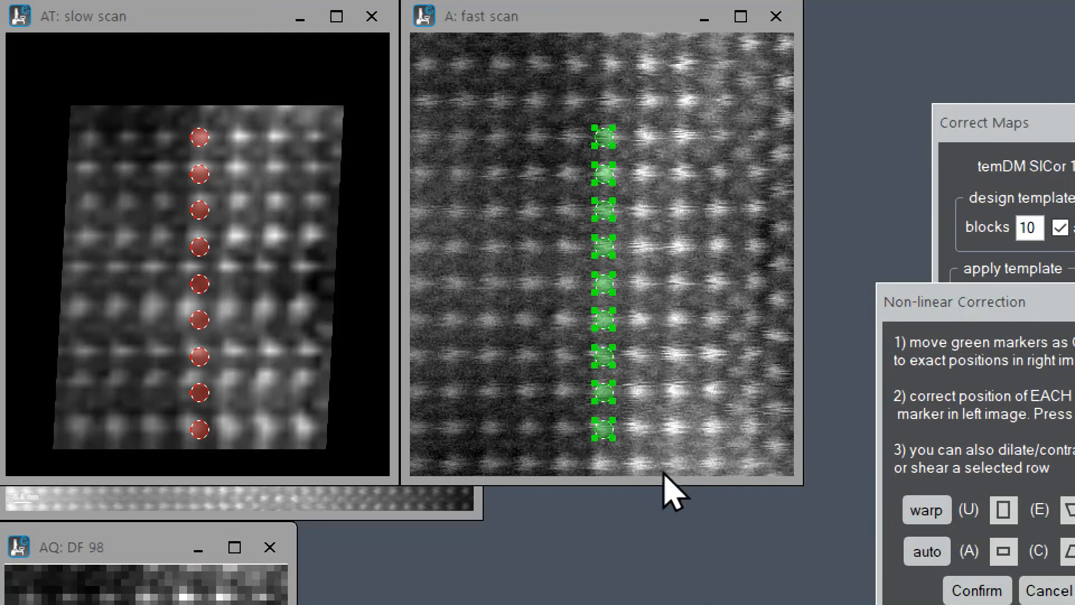
left_click_drag(603, 325, 601, 321)
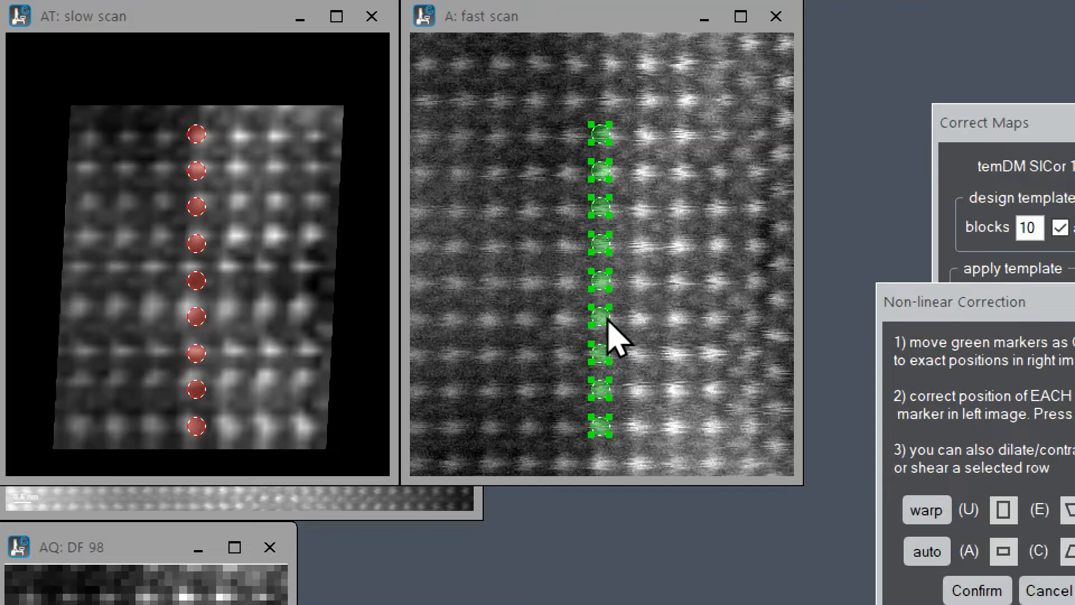
left_click_drag(599, 309, 600, 312)
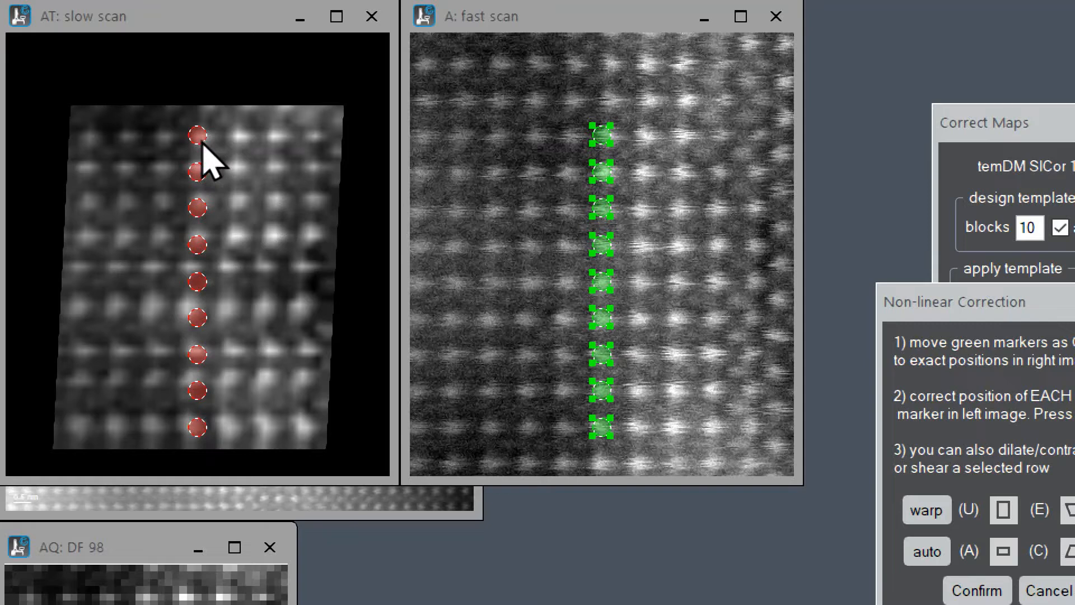
Move each red marker in the slow scan onto the centre of its row's atomic spot and warp the image
left_click_drag(203, 145, 205, 209)
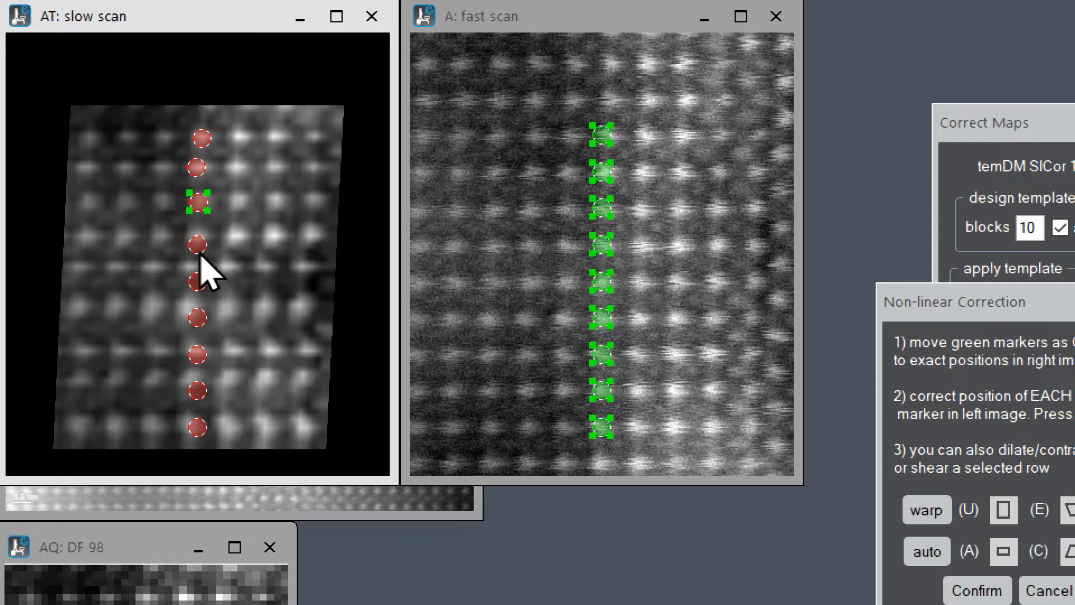
left_click_drag(201, 252, 200, 247)
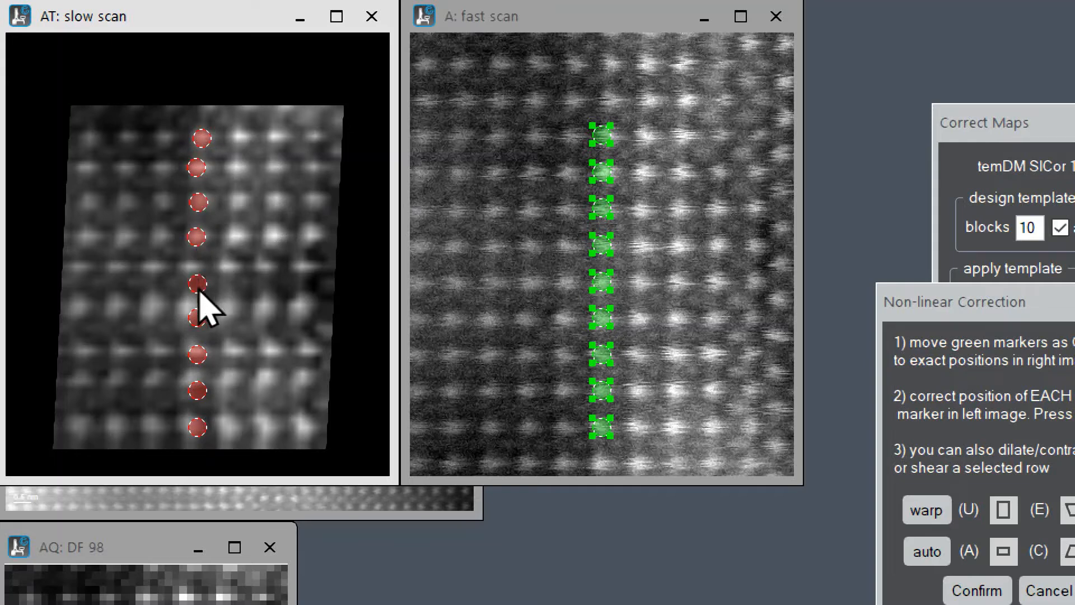
left_click_drag(200, 287, 195, 276)
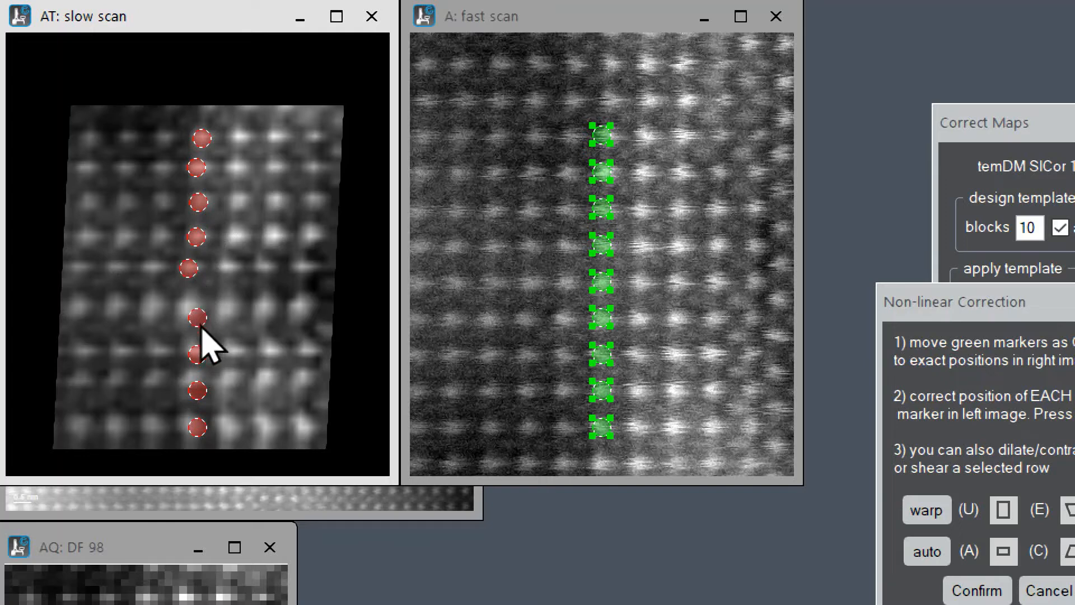
left_click_drag(200, 323, 192, 320)
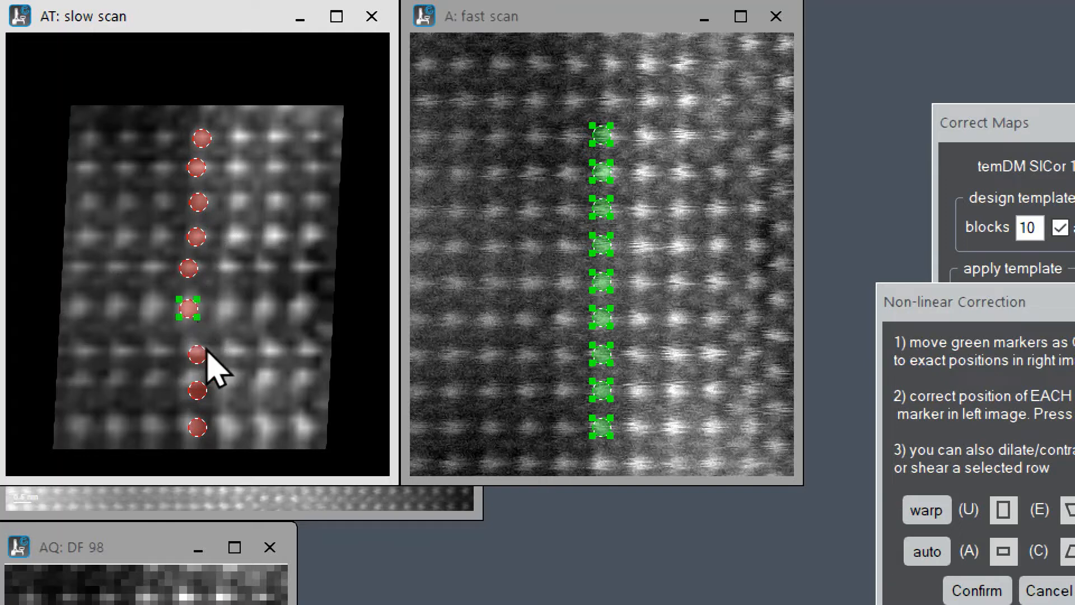
left_click_drag(202, 357, 202, 358)
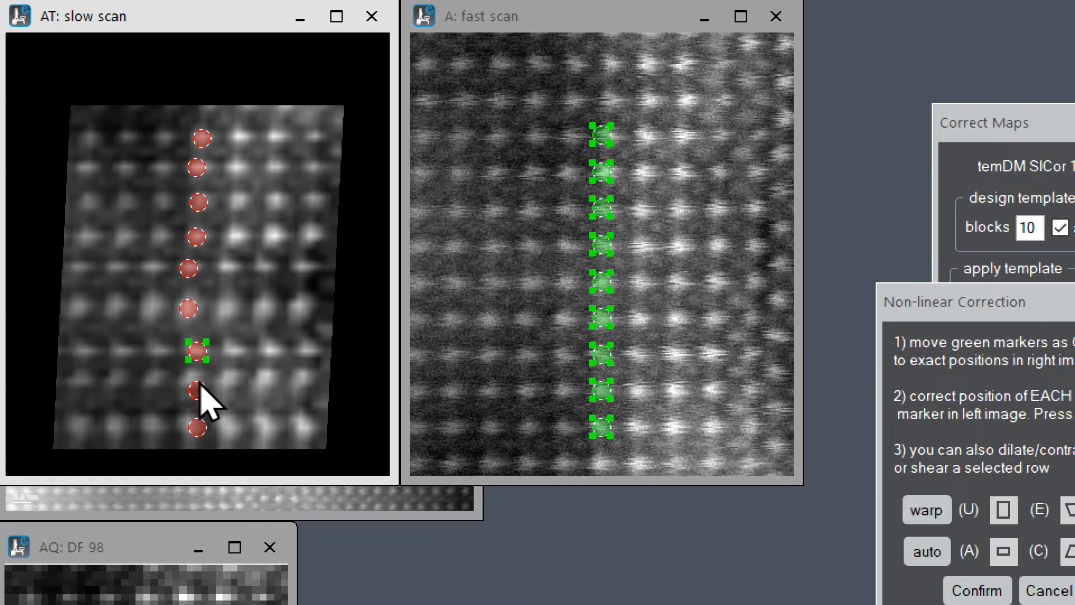
left_click_drag(203, 402, 194, 391)
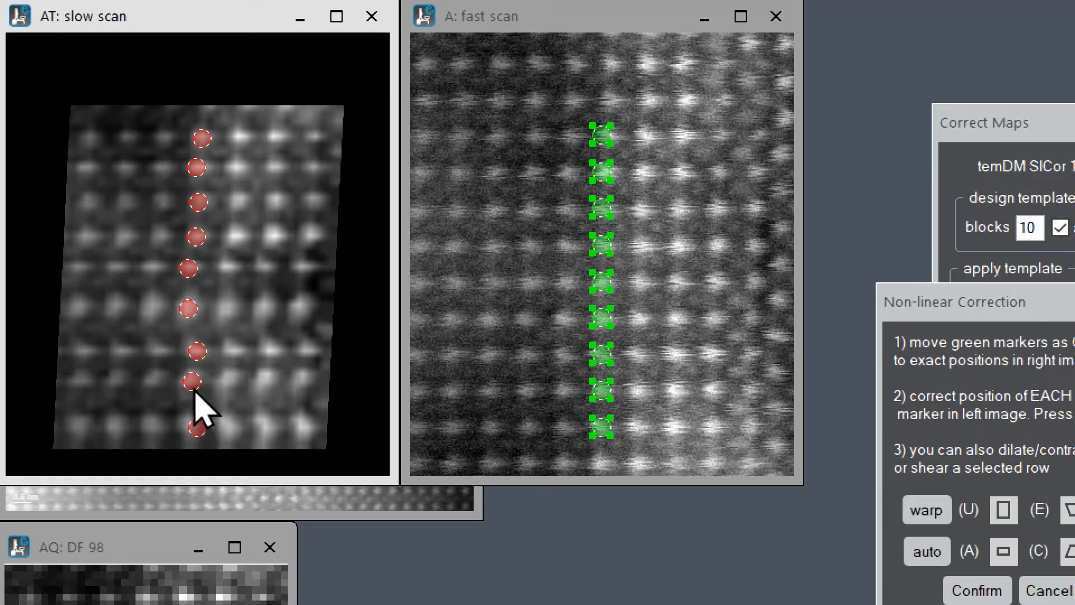
left_click_drag(205, 427, 199, 434)
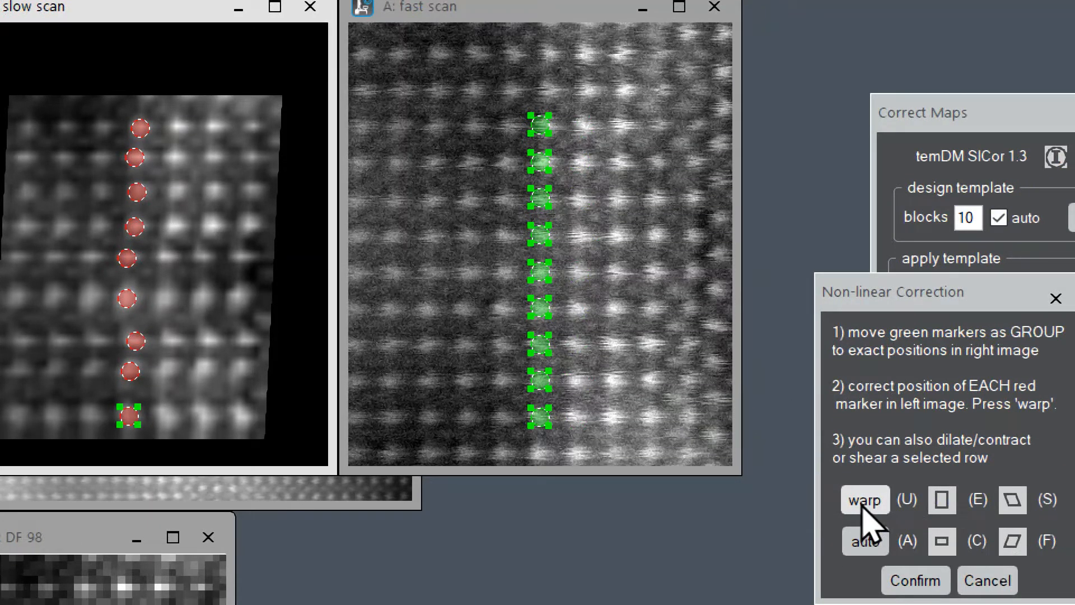
left_click(863, 504)
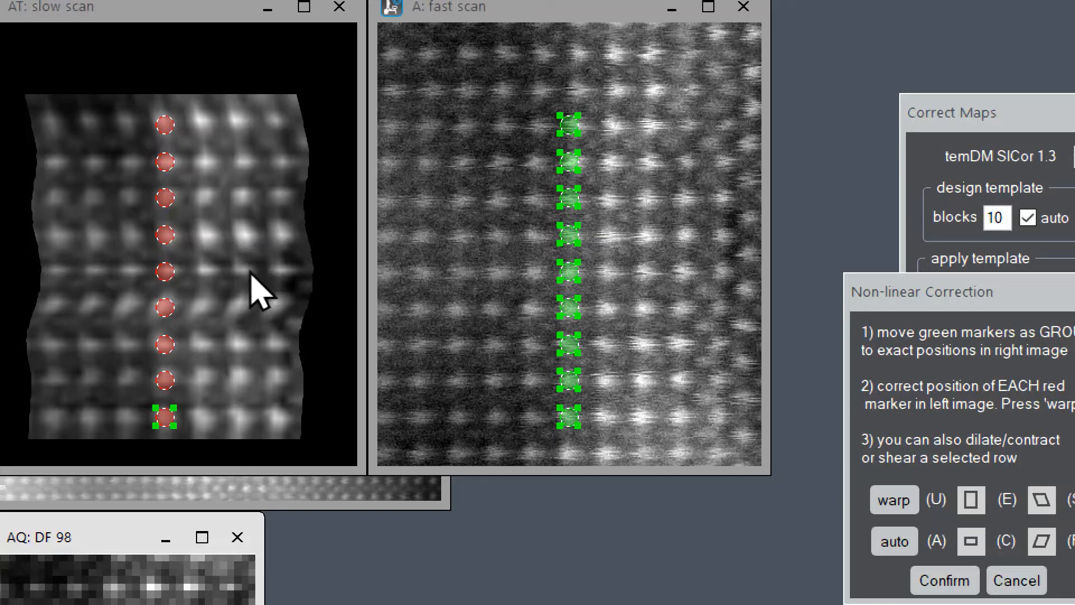
Dilate the fifth row of the slow scan and contract the fourth row
left_click(168, 274)
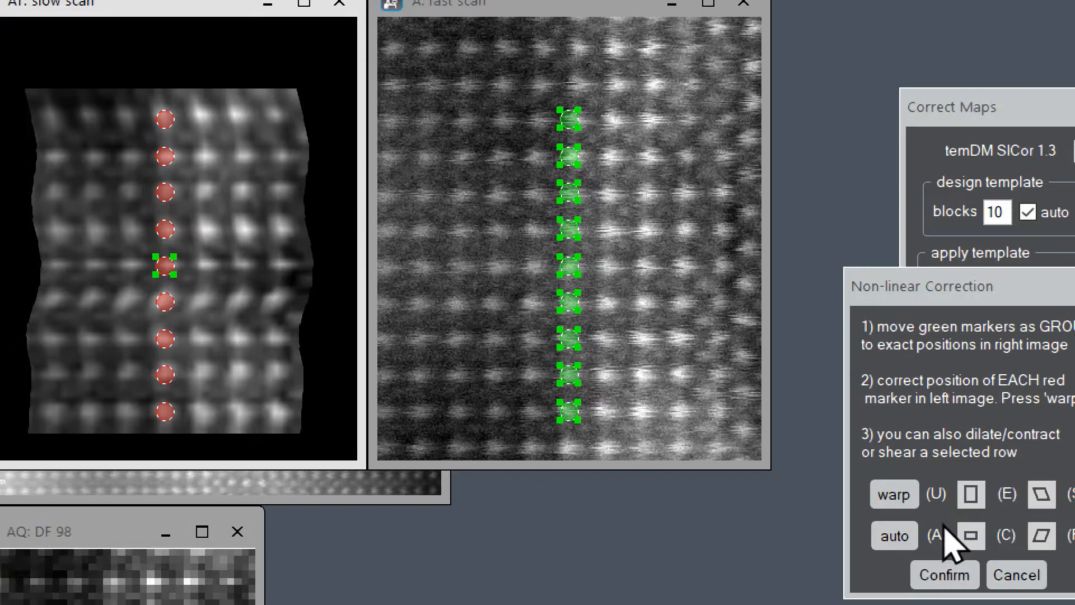
left_click(972, 499)
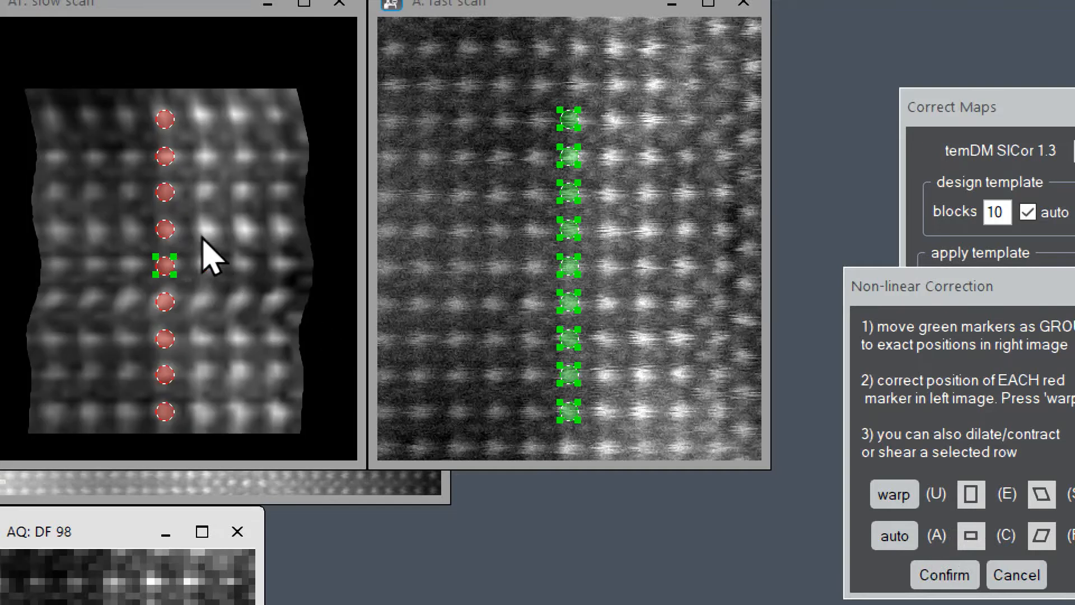
left_click(164, 229)
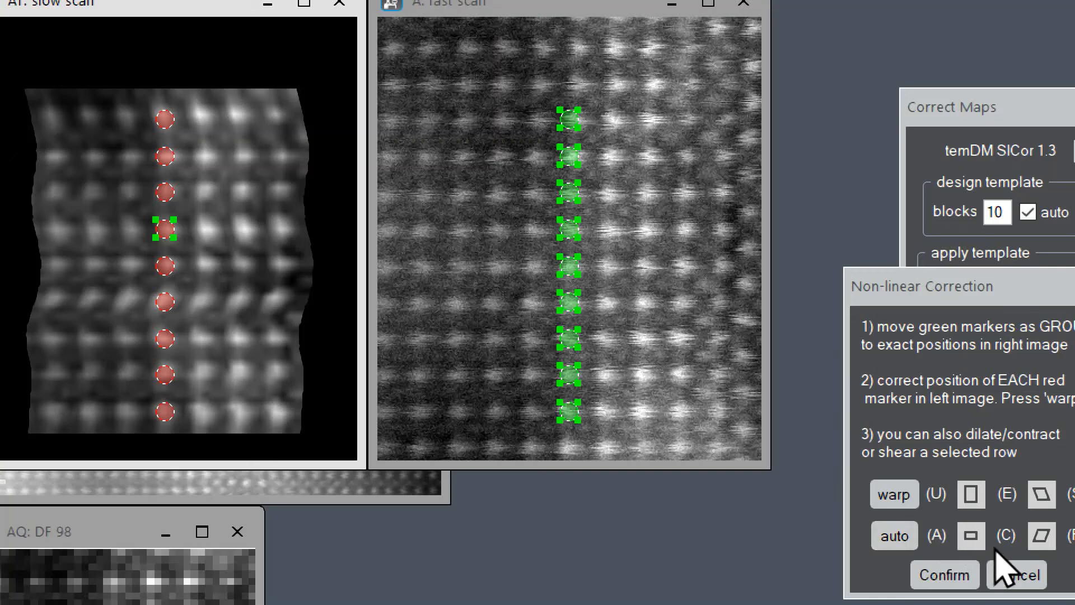
left_click(972, 539)
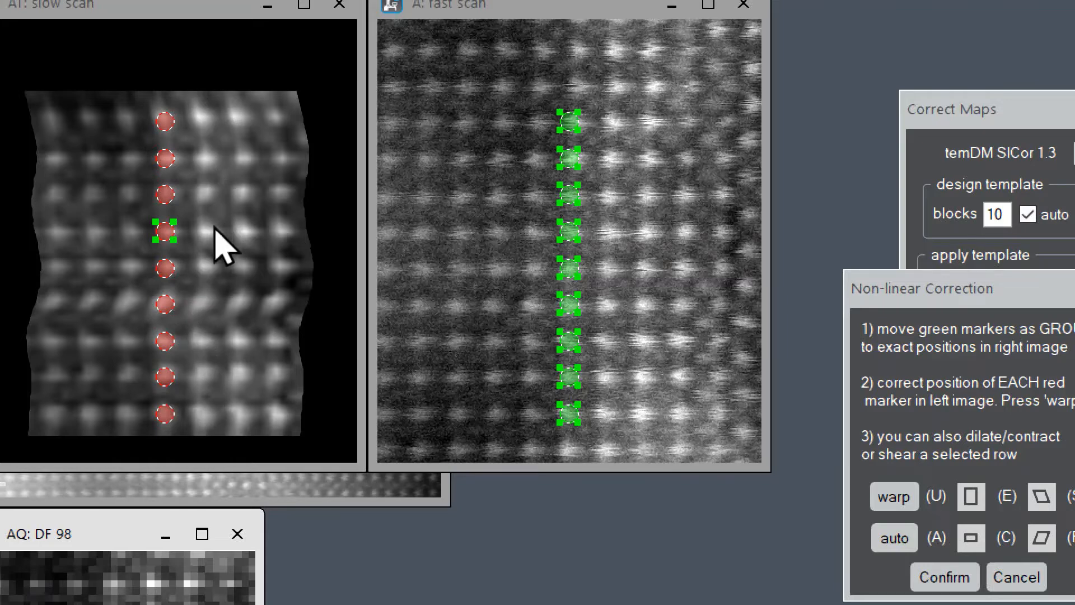
Refine the first, second, third, sixth, seventh and eighth red markers on their atomic spots and warp the slow scan again
left_click(169, 128)
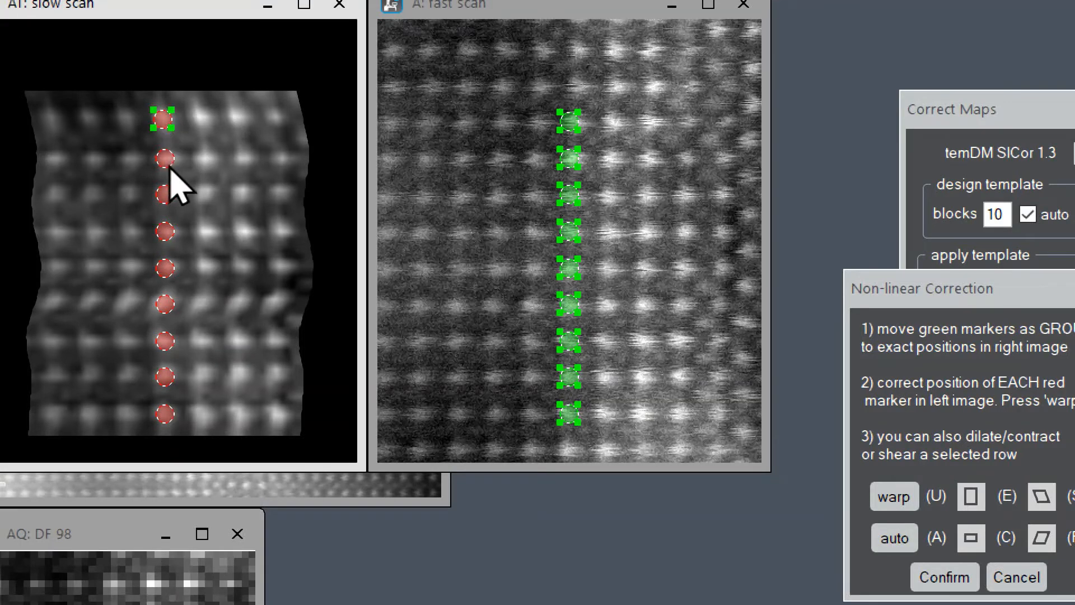
left_click_drag(169, 167, 171, 169)
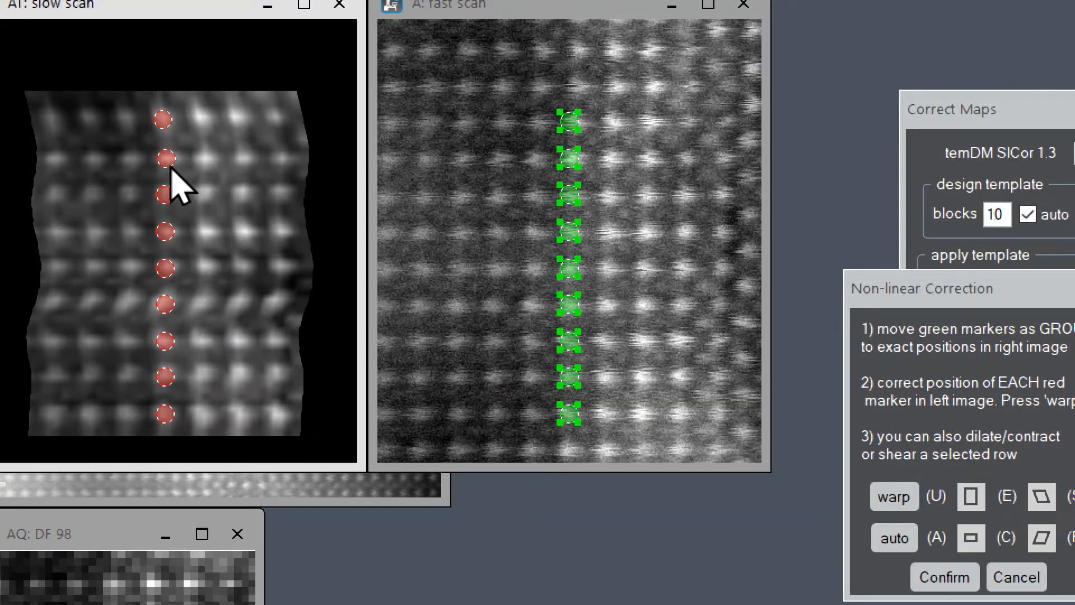
left_click(170, 168)
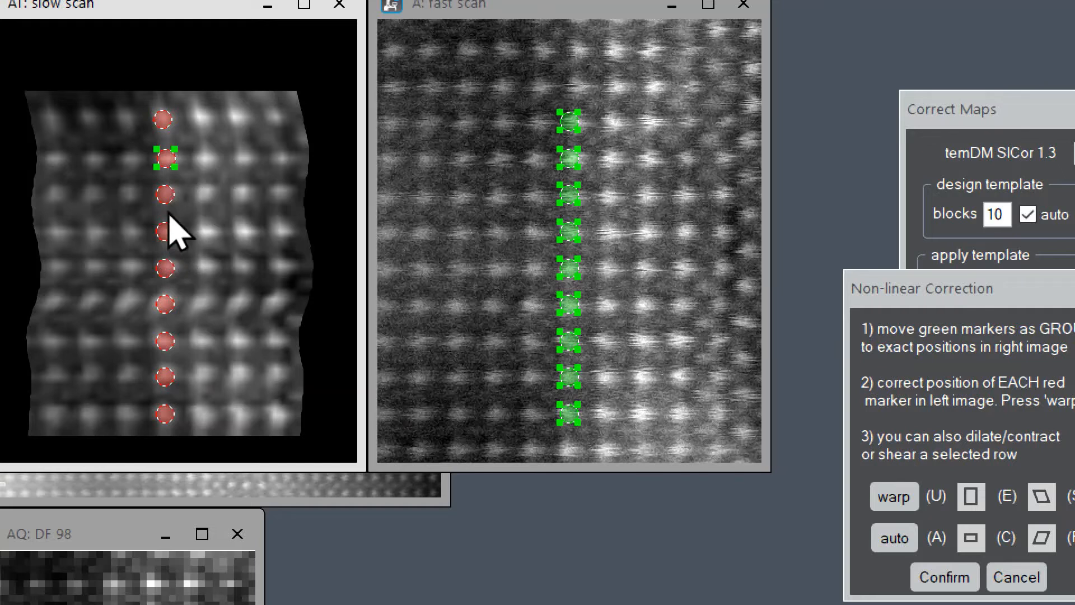
left_click_drag(165, 204, 167, 203)
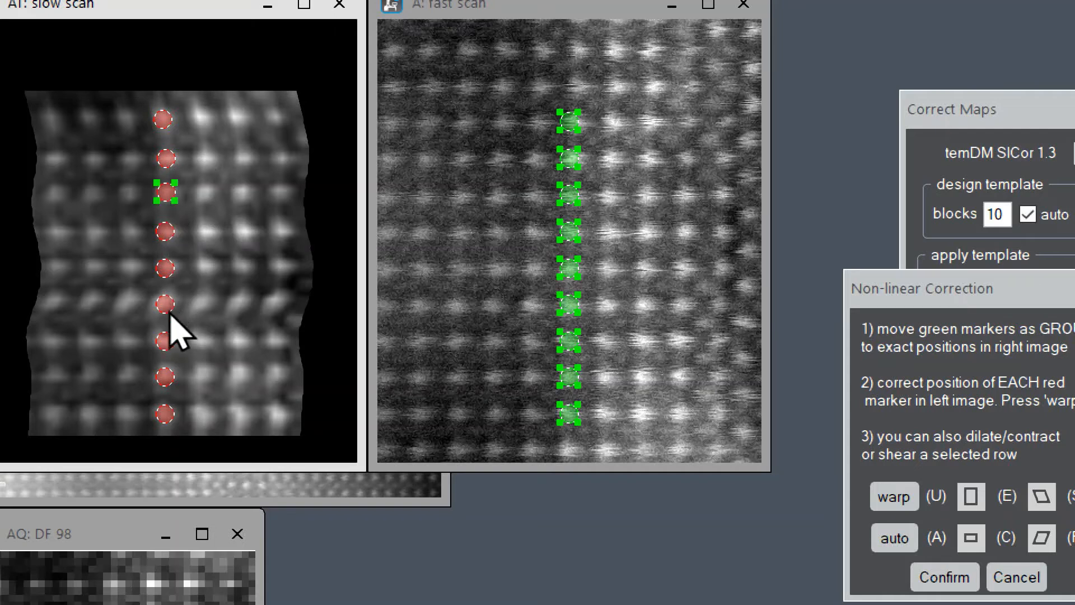
left_click_drag(168, 309, 165, 344)
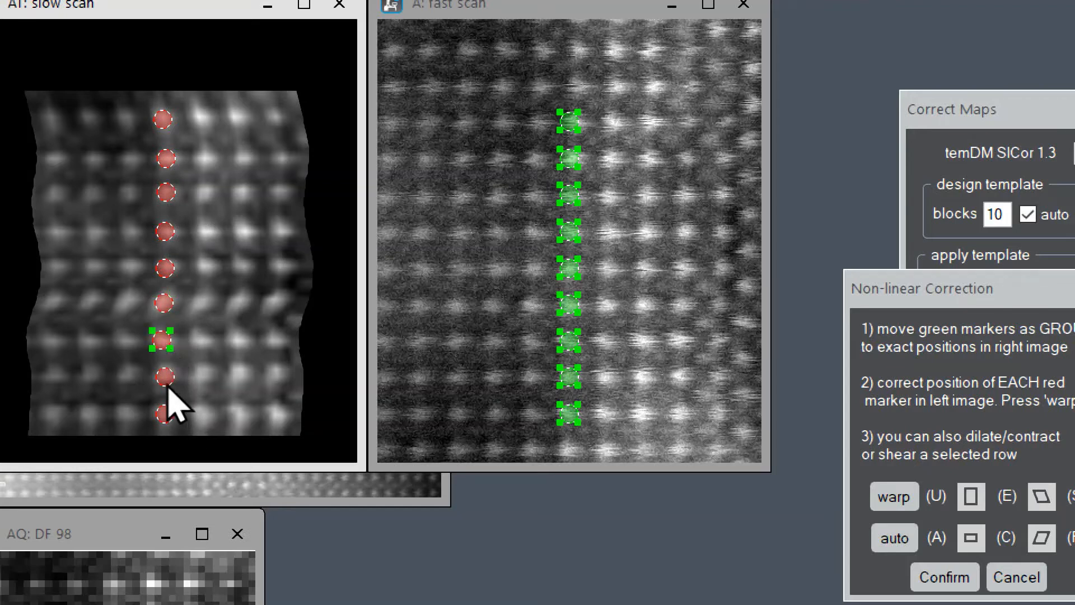
left_click_drag(168, 384, 168, 383)
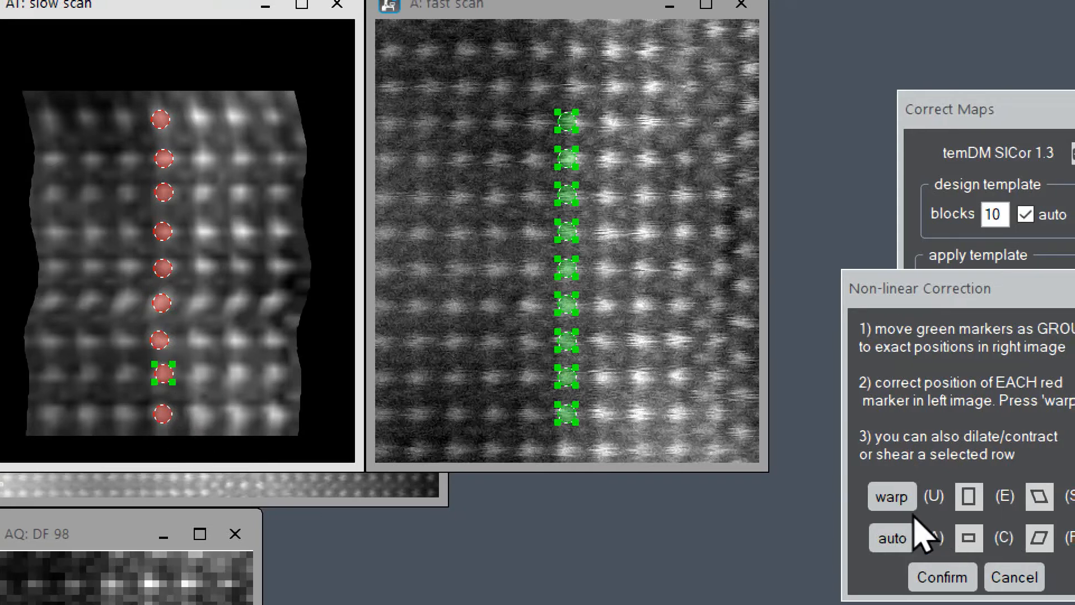
left_click(892, 497)
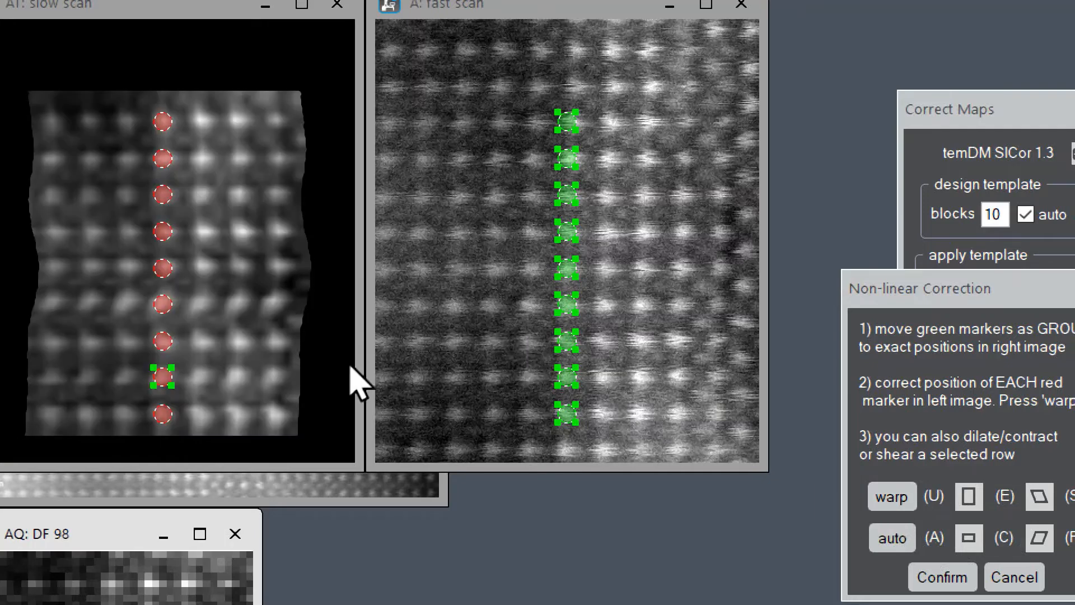
Nudge the red markers of the seventh, sixth, fifth and third rows onto their spots and reapply the warp
left_click(170, 351)
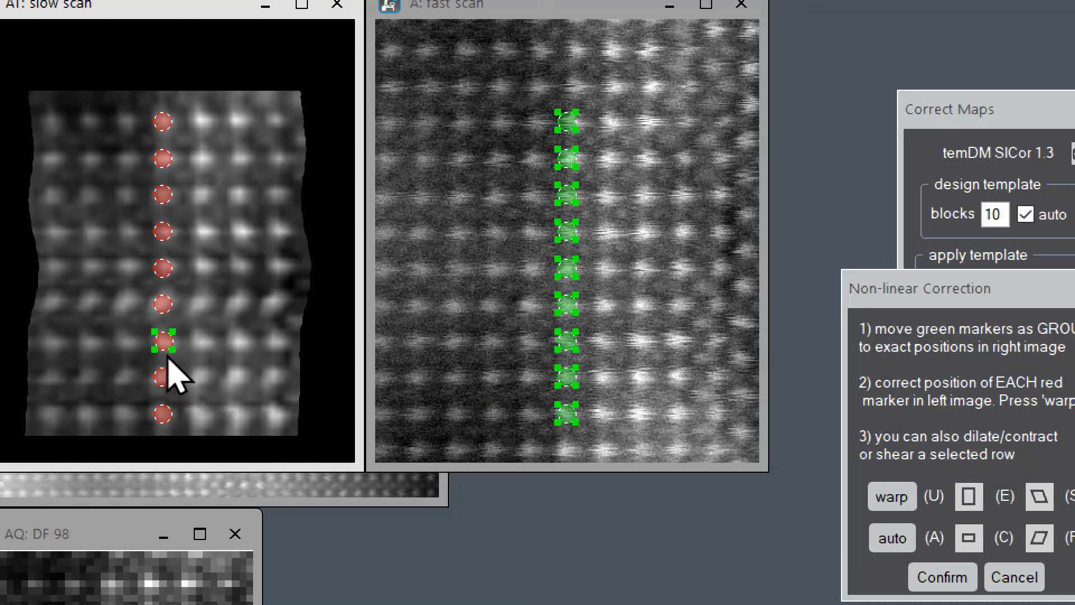
left_click(163, 304)
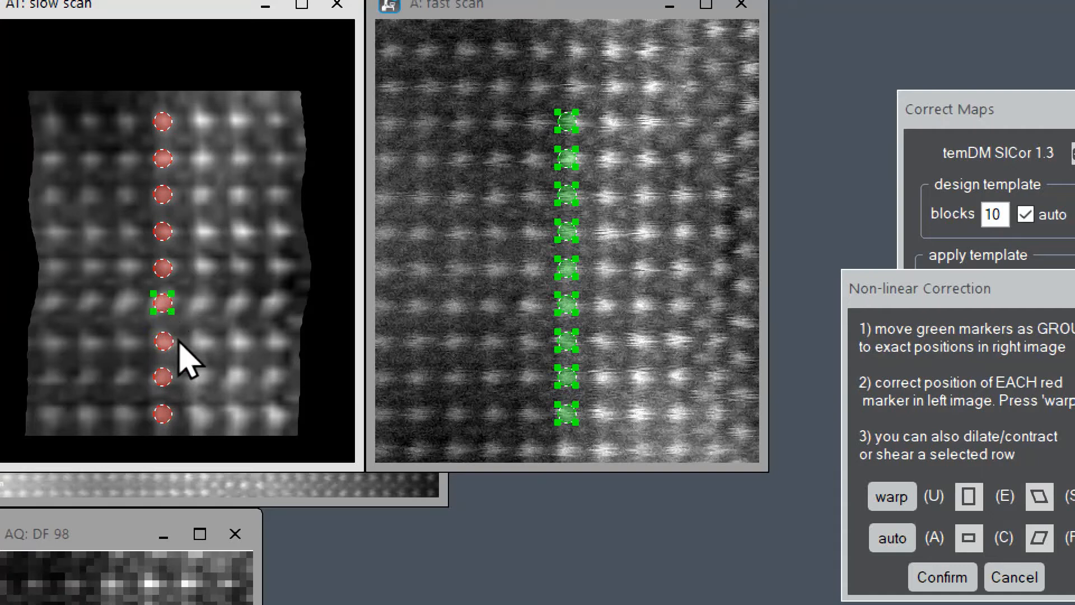
left_click(163, 269)
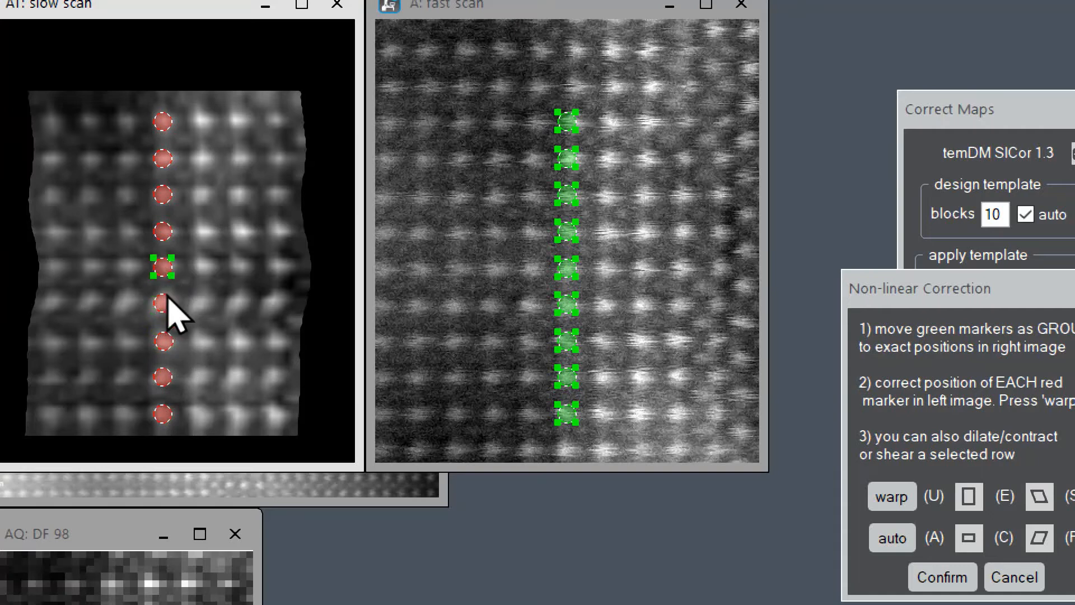
key("Right")
left_click(162, 193)
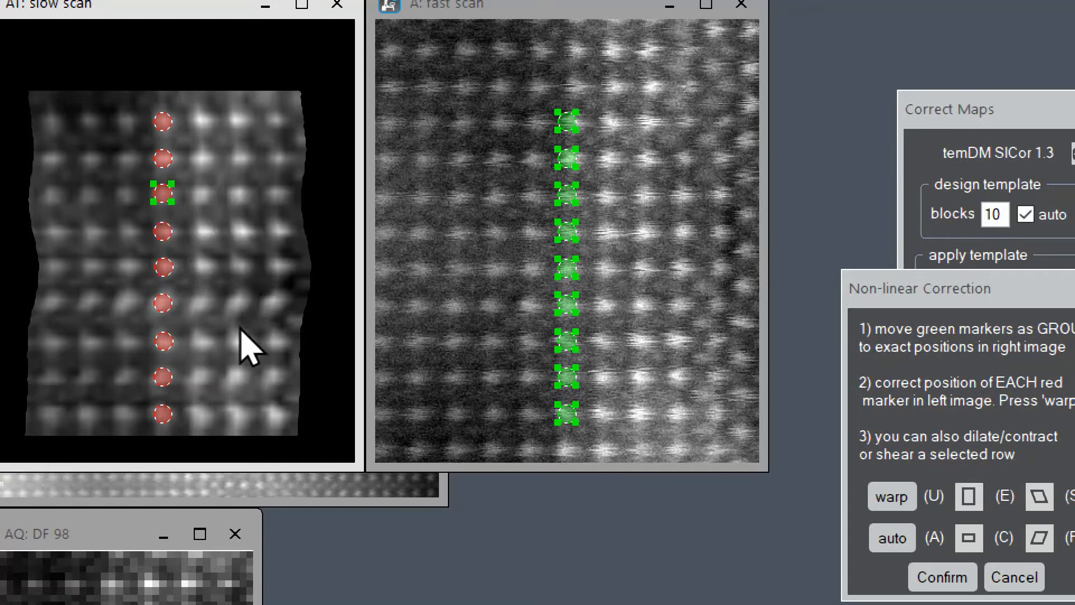
left_click(892, 499)
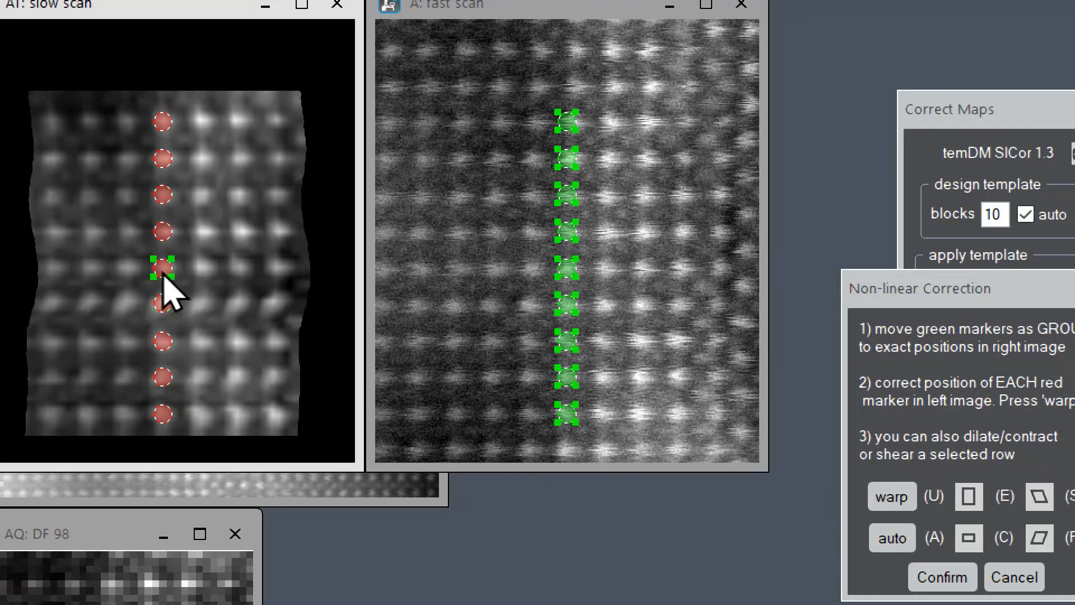
Warp the slow scan, shift the fifth row's red marker slightly upward, and warp once more
left_click(894, 497)
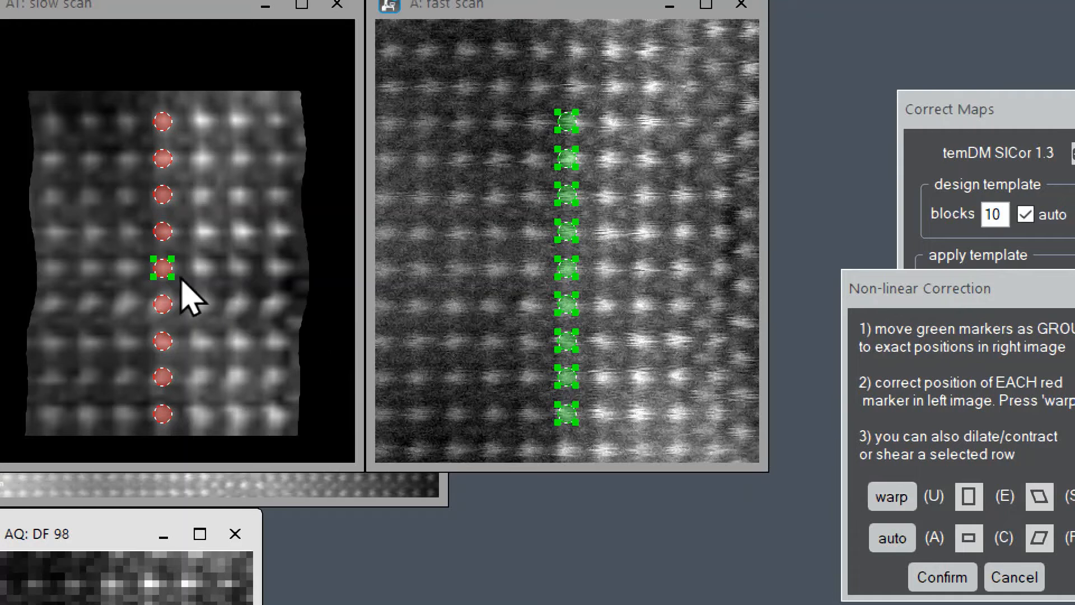
left_click(164, 273)
key("Up")
key("Up")
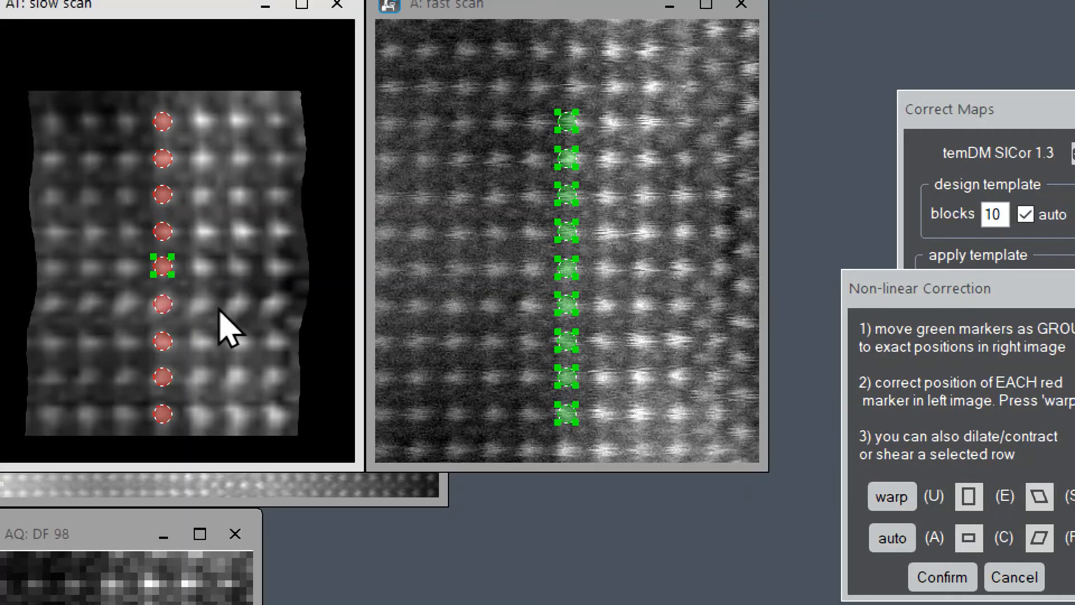
left_click(895, 503)
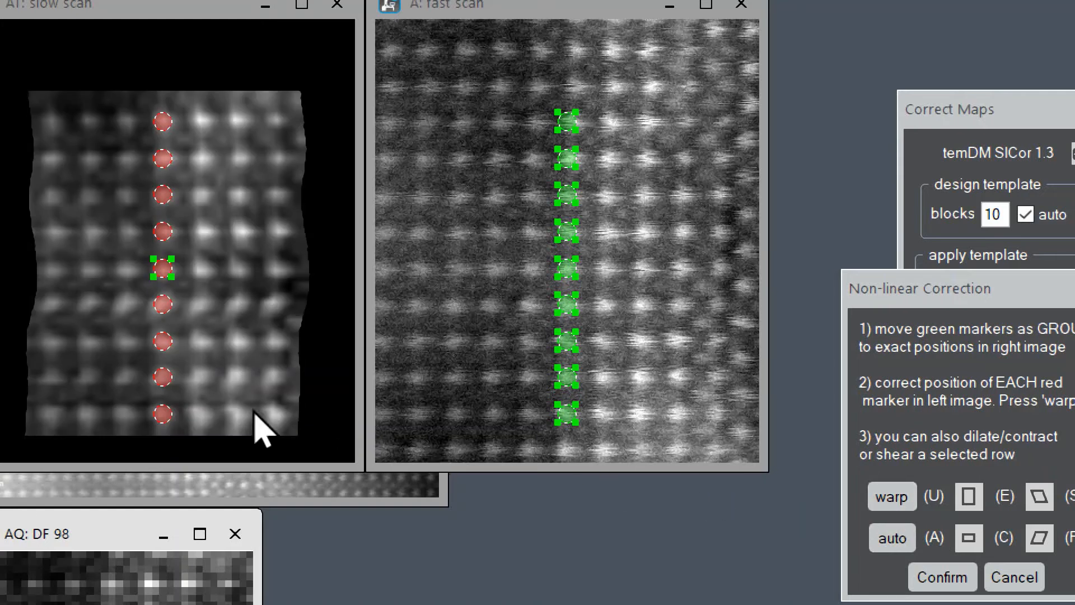
Fine-tune the red markers of the seventh and fourth rows, warping the slow scan after each adjustment
left_click(162, 345)
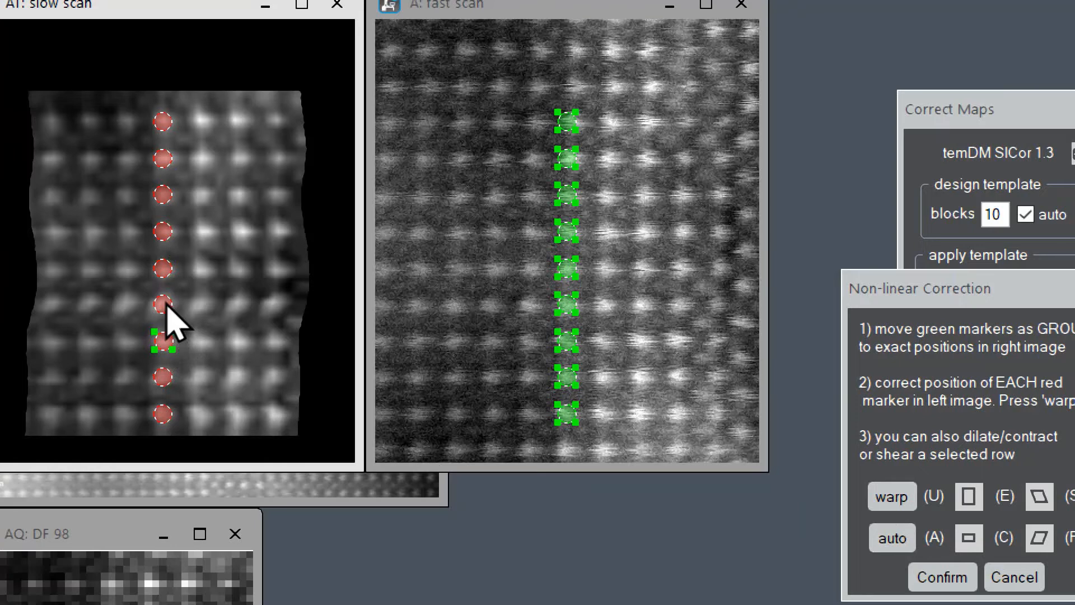
left_click(895, 495)
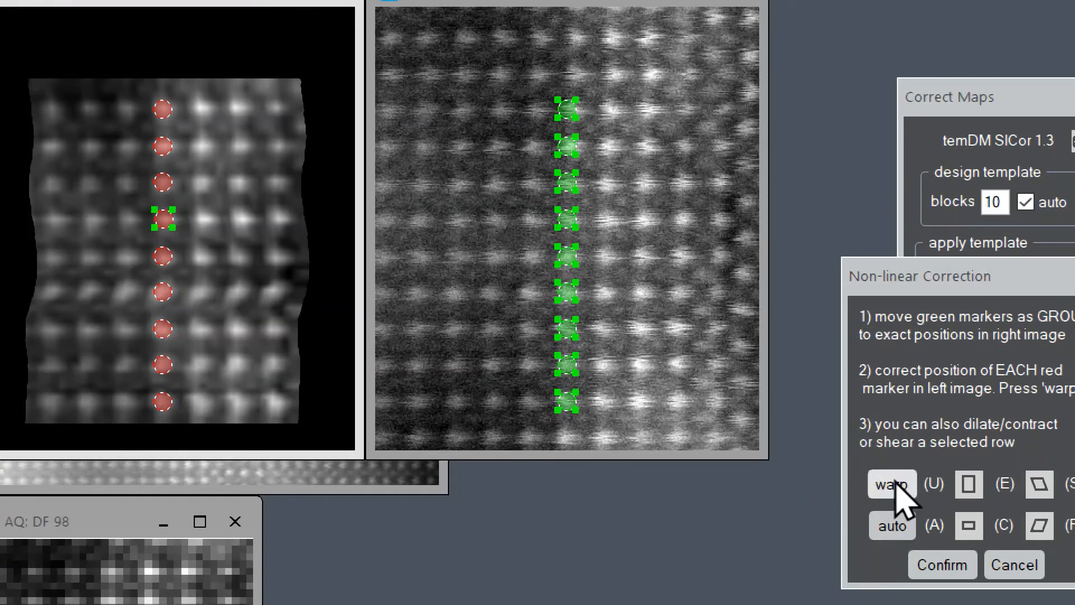
left_click(893, 485)
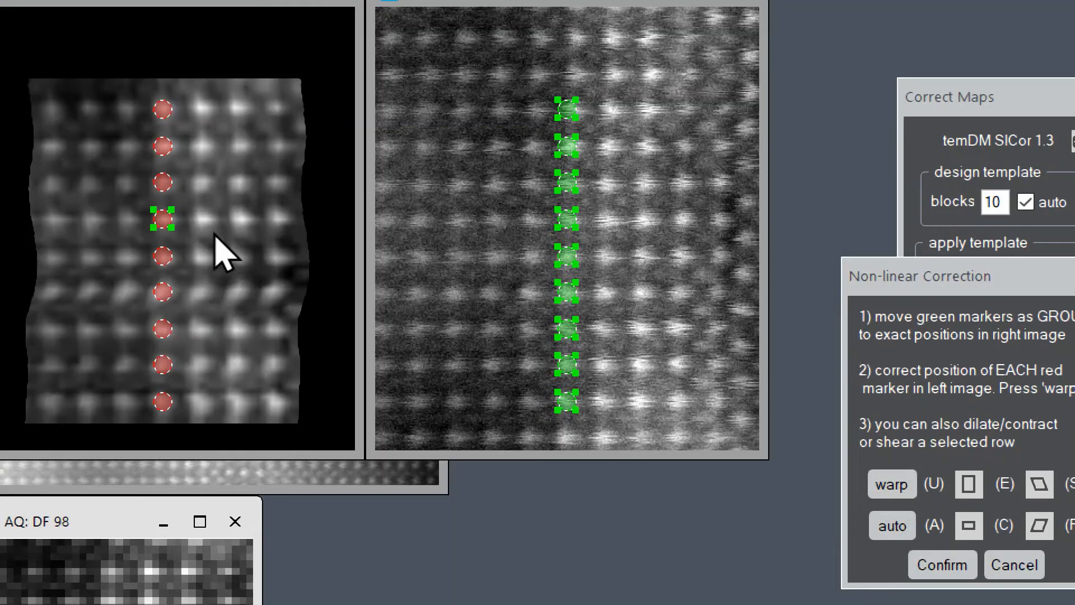
left_click(161, 185)
left_click(163, 218)
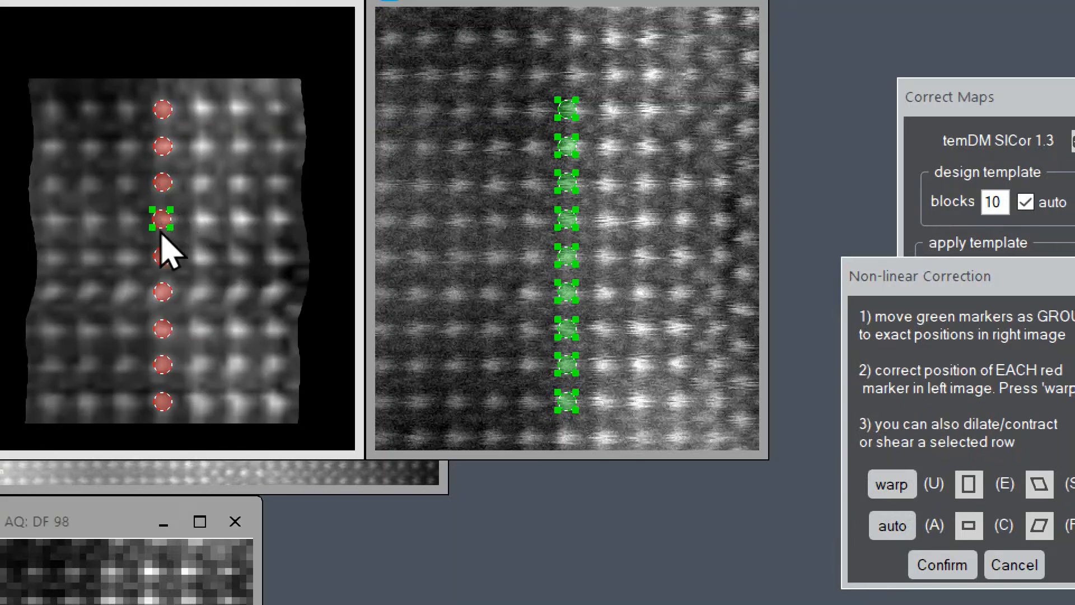
left_click(881, 483)
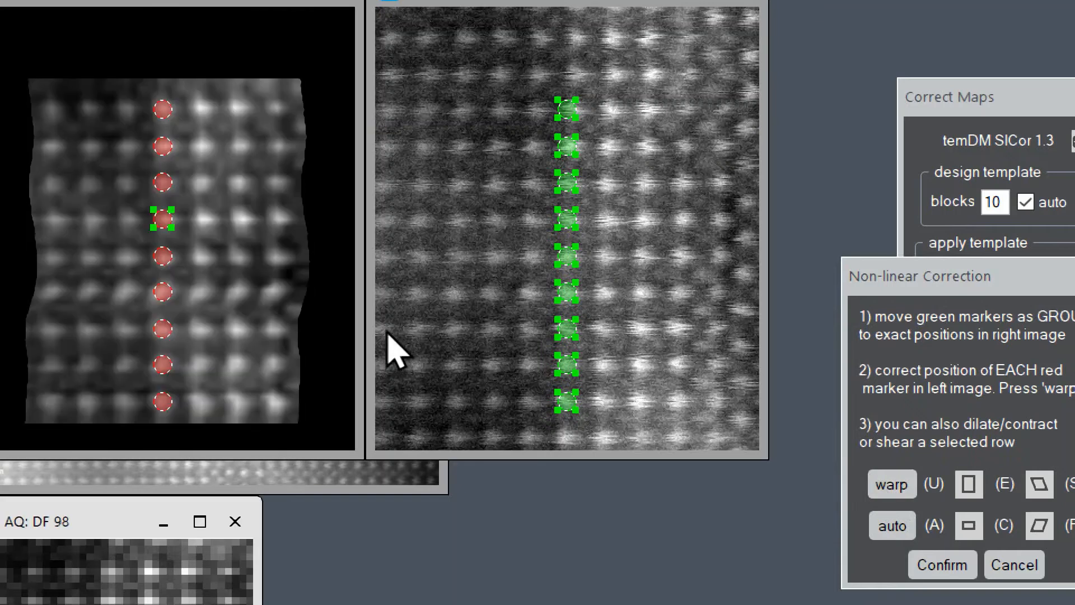
Readjust the fifth row's red marker, warp the slow scan, and confirm the non-linear correction
left_click(168, 258)
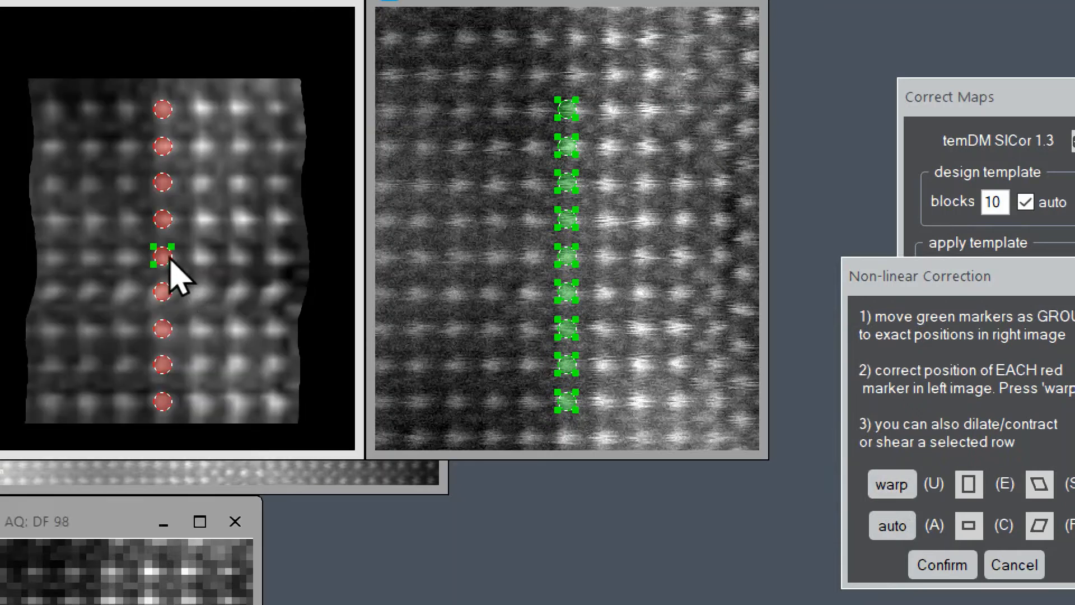
left_click(885, 483)
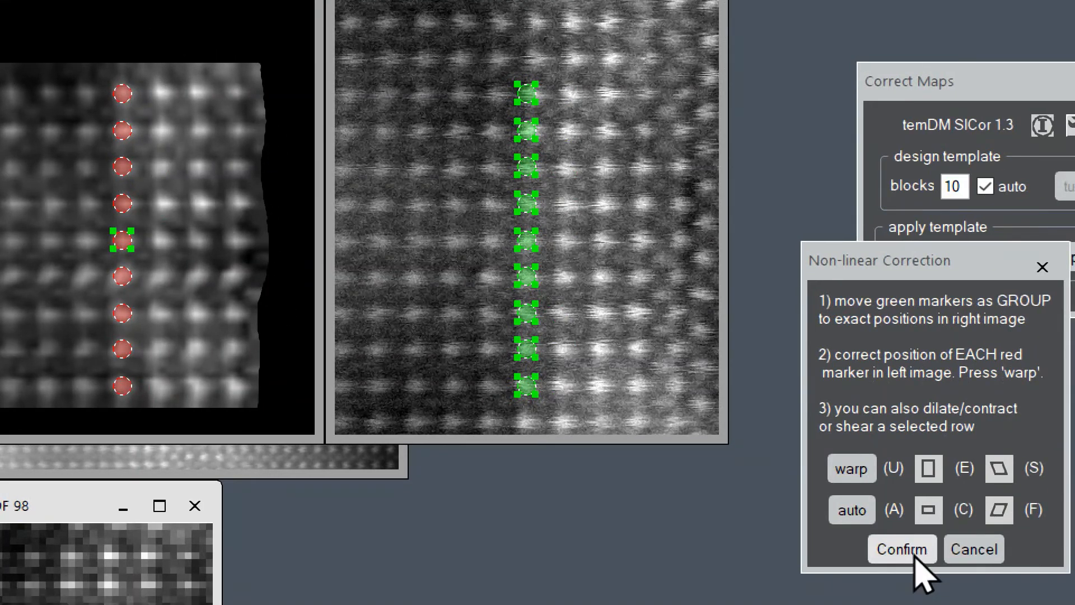
left_click(903, 552)
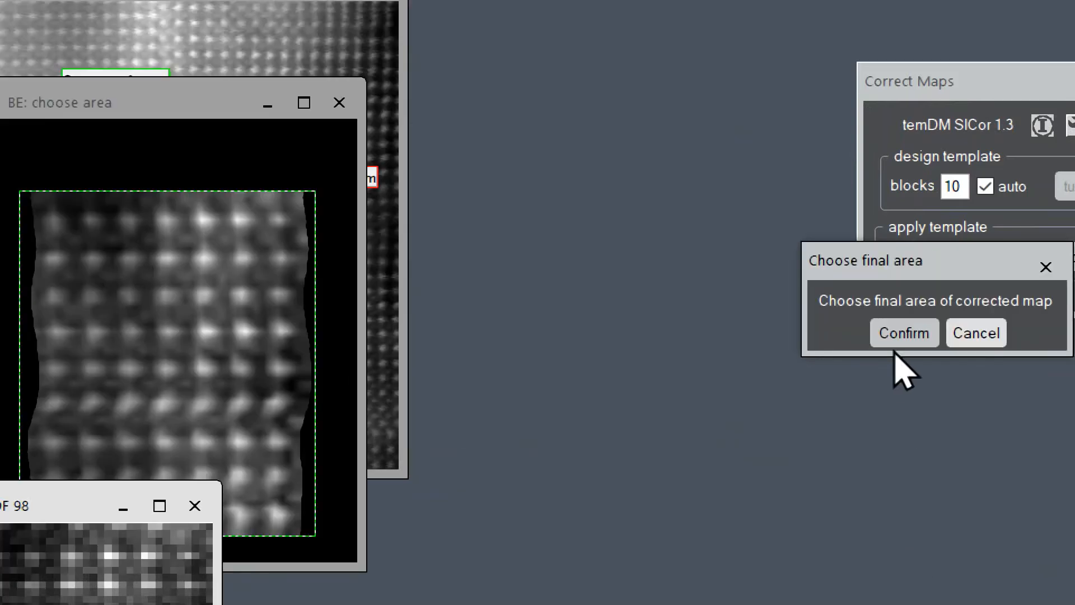
Shrink the final area to the straight-edged inner part of the corrected map, excluding its ragged side edges, and confirm it
mouse_move(117, 106)
left_mouse_down()
mouse_move(561, 127)
mouse_move(653, 106)
mouse_move(351, 92)
mouse_move(451, 107)
left_mouse_up()
left_click(415, 188)
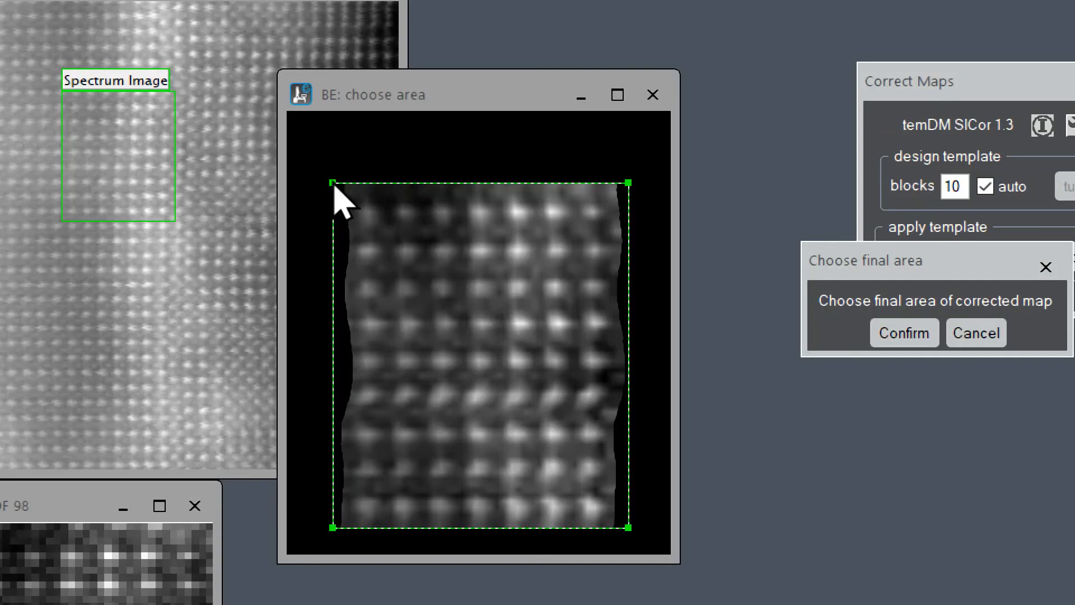
mouse_move(334, 185)
left_mouse_down()
mouse_move(360, 186)
mouse_move(352, 187)
left_mouse_up()
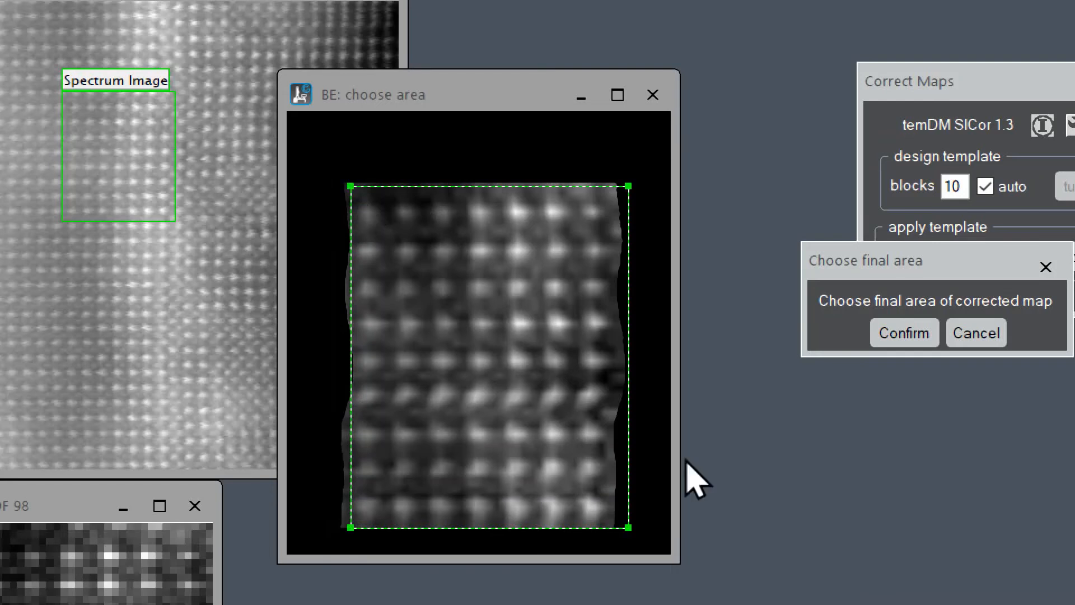
left_click_drag(630, 534, 613, 531)
left_click_drag(616, 188, 614, 187)
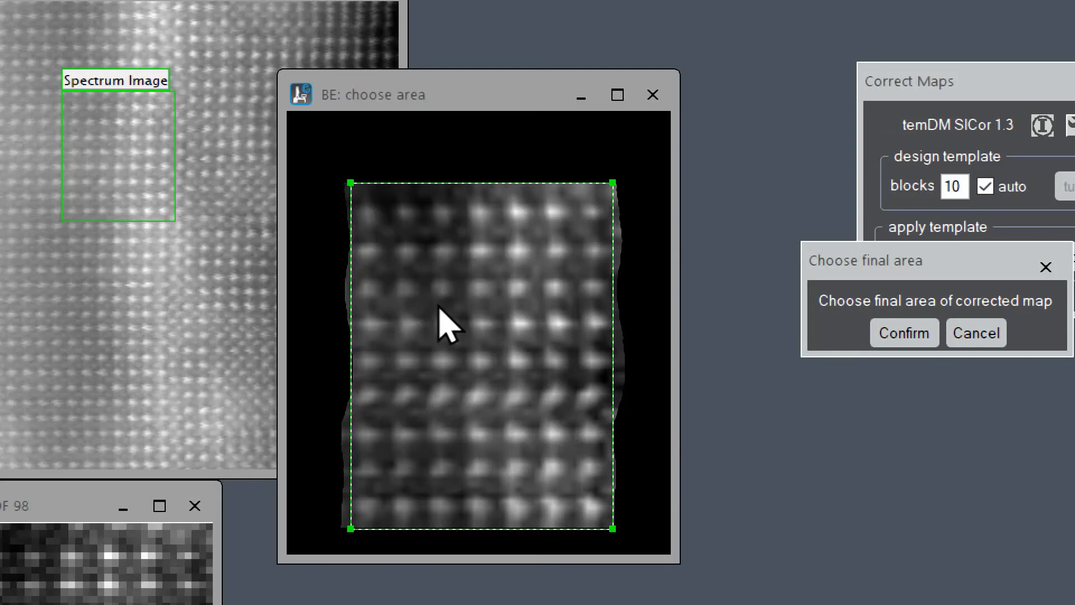
left_click(904, 333)
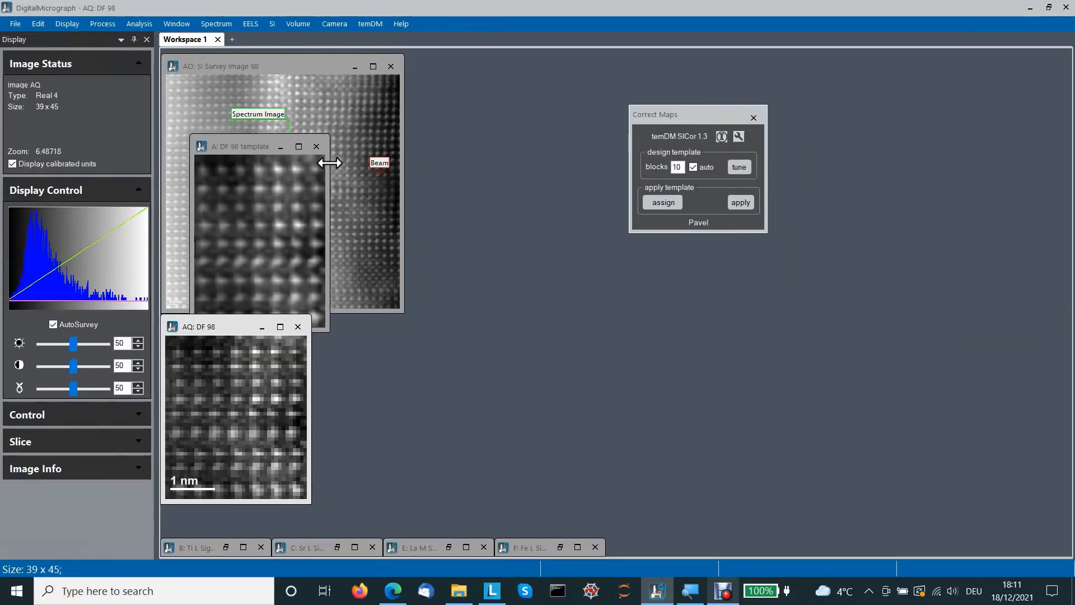
Enlarge the DF 98 template window beside the survey image, then assign it as the correction template and minimize it
left_click_drag(253, 149, 473, 184)
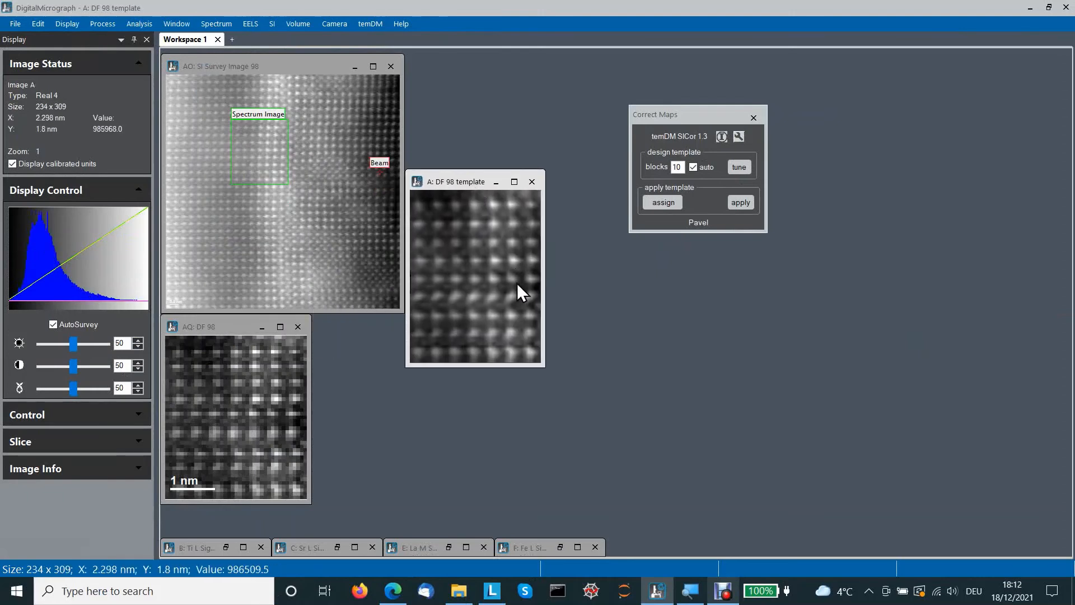
left_click_drag(540, 365, 598, 437)
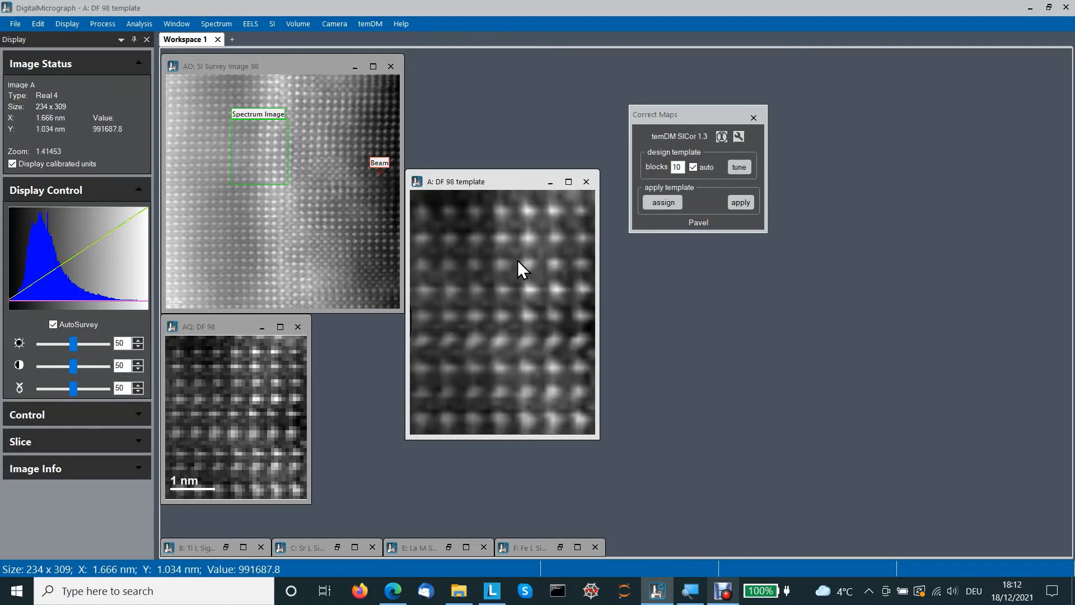
left_click_drag(507, 183, 454, 185)
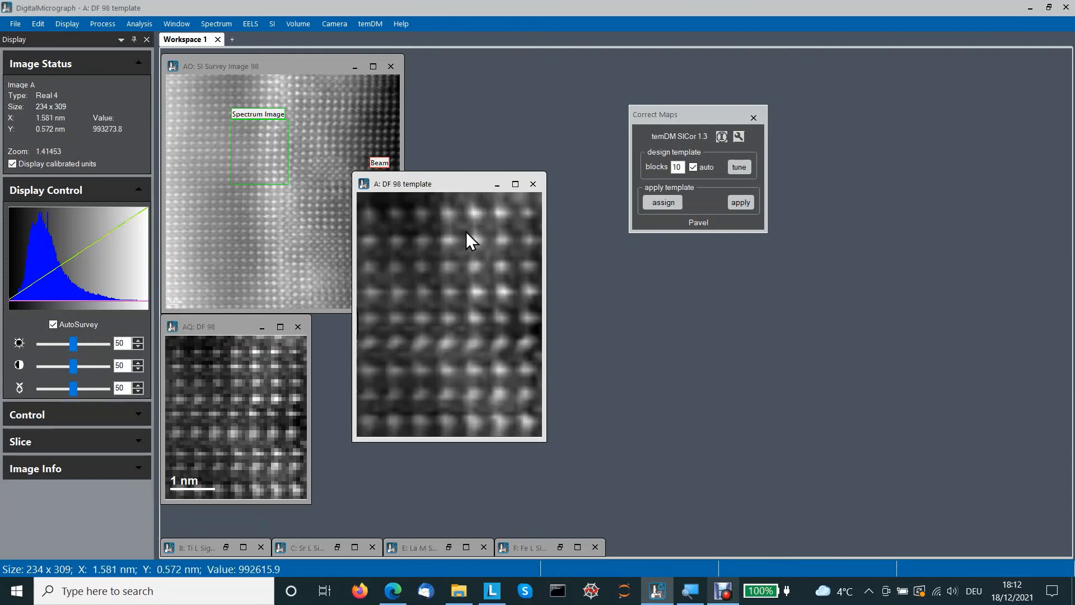
left_click(657, 203)
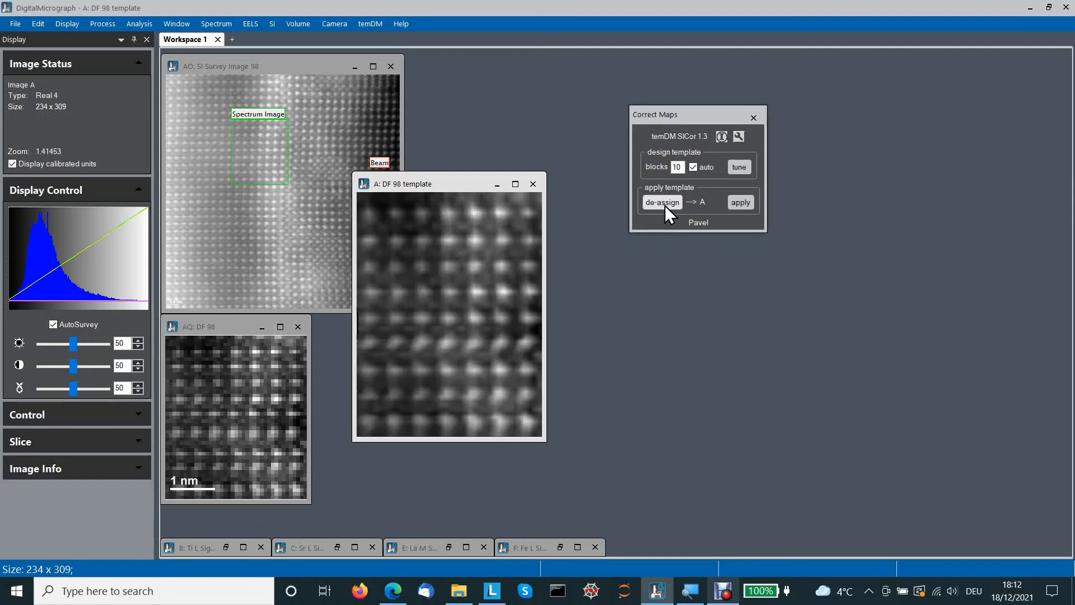
left_click(498, 185)
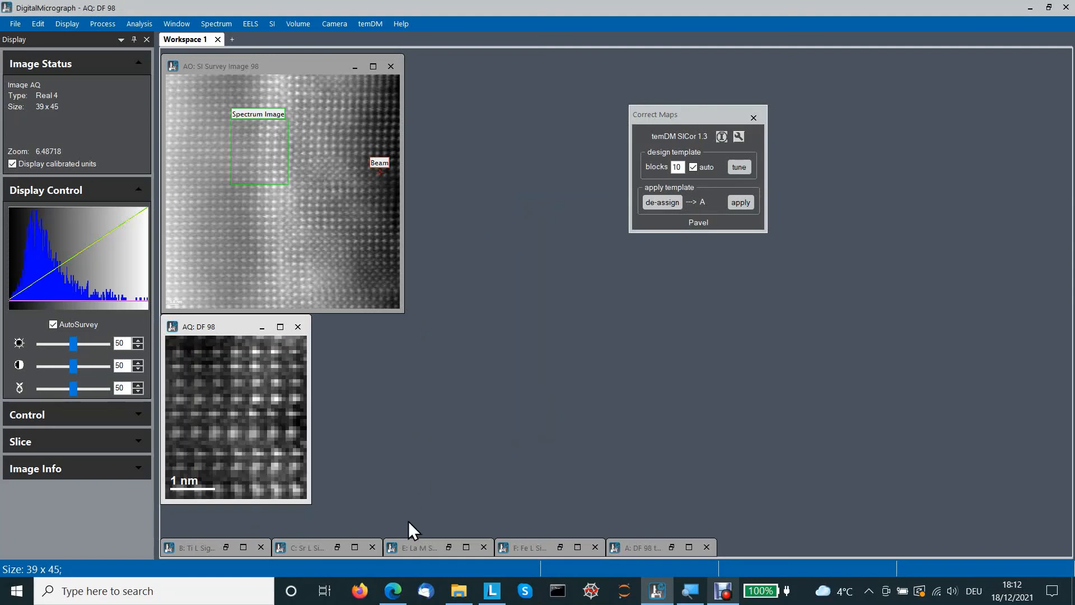
Restore the Ti, Sr, La and Fe signal maps and move the Correct Maps dialog clear of them, keeping the template minimized
left_click(227, 548)
left_click(449, 547)
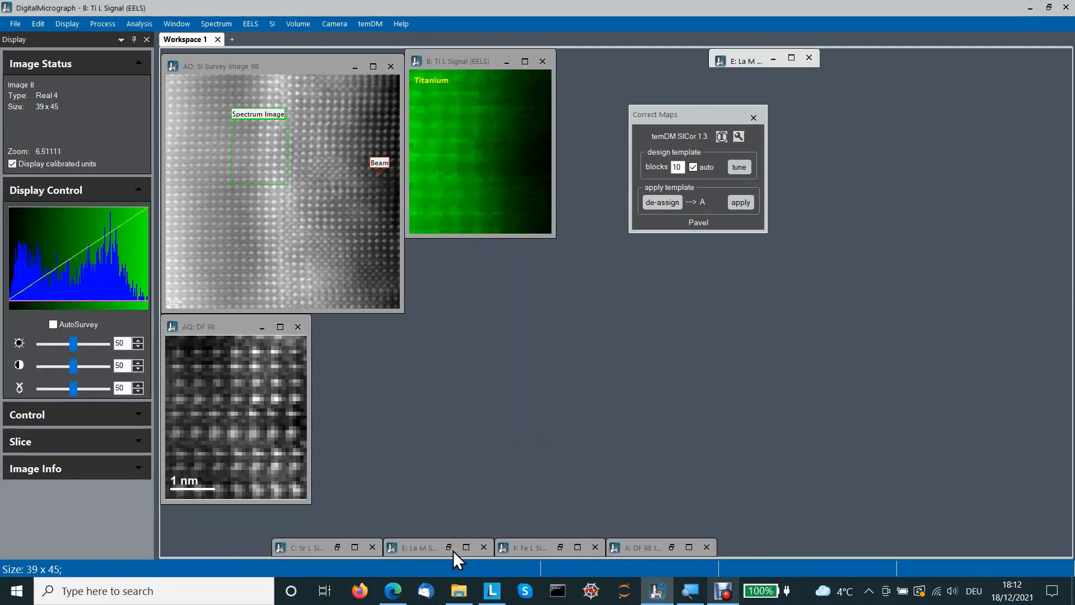
left_click(560, 548)
left_click(672, 548)
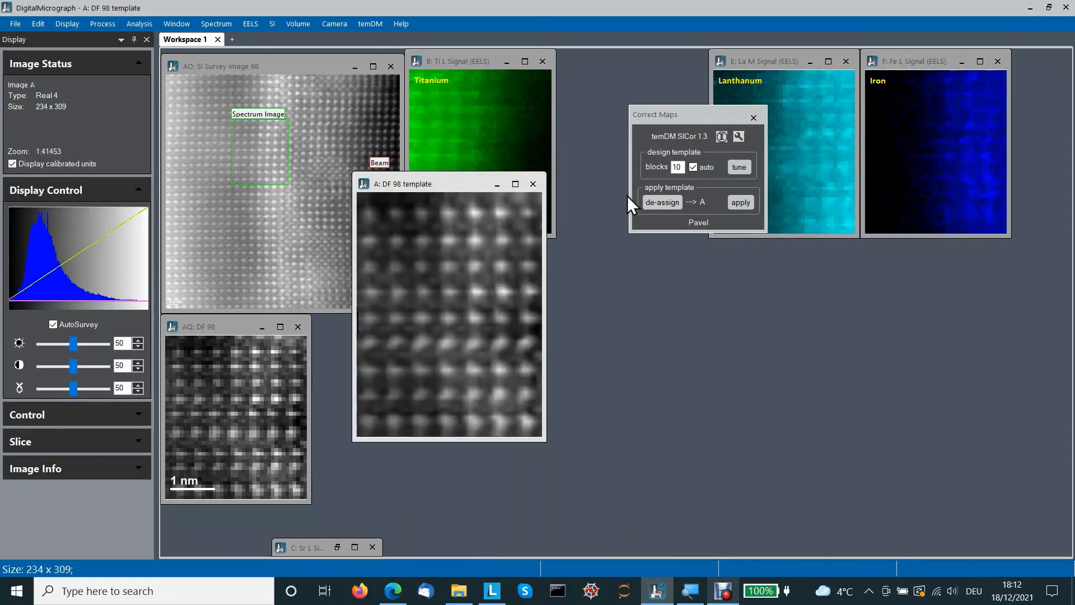
left_click(337, 548)
left_click(497, 184)
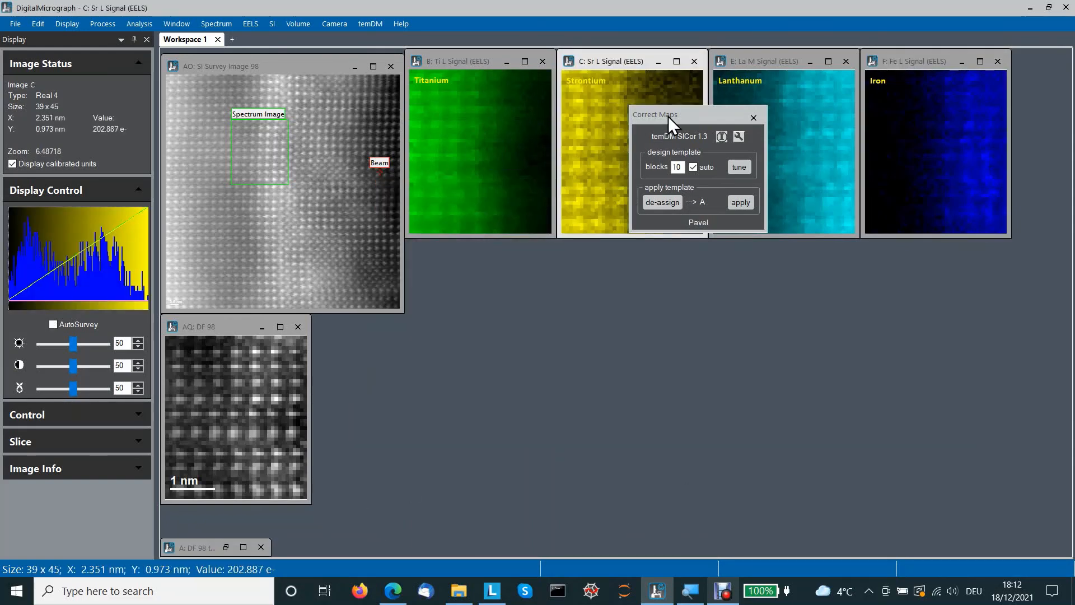
left_click_drag(668, 116, 558, 416)
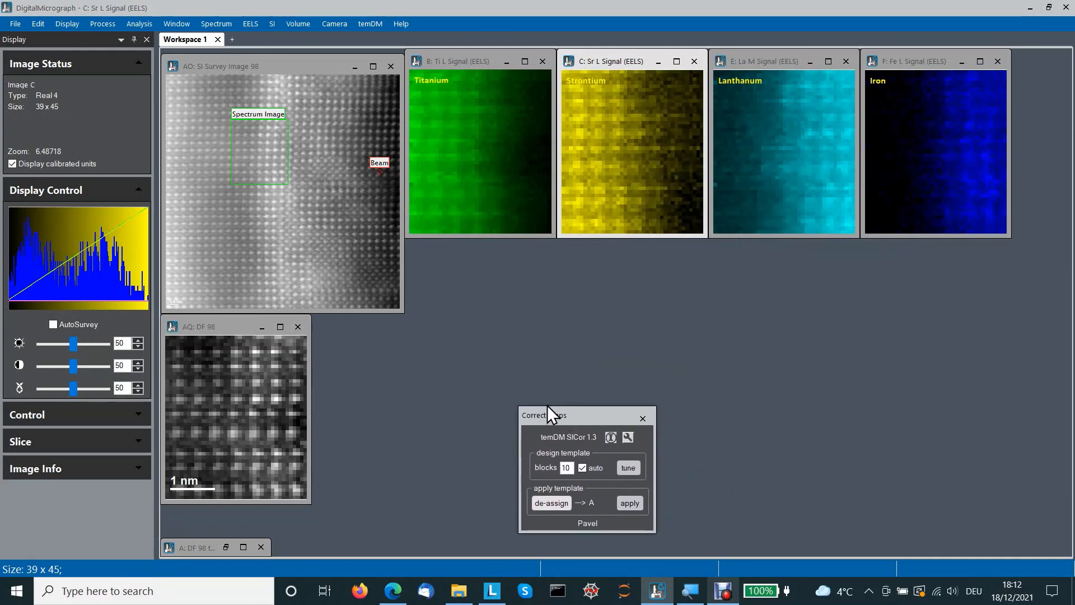
Apply the assigned template to the Ti L Signal map and place the corrected map beneath the original
left_click(462, 176)
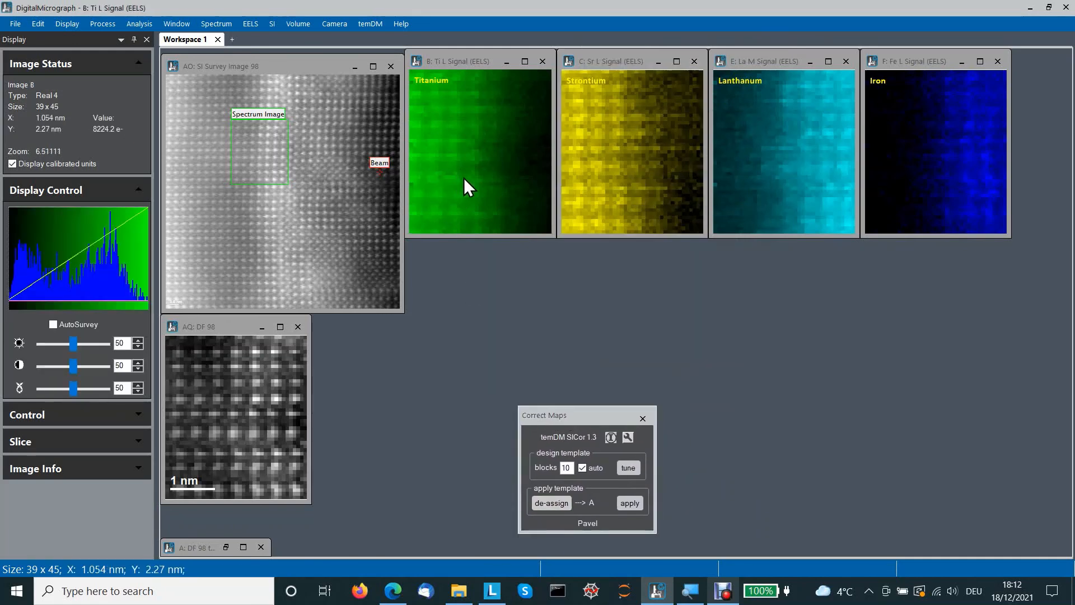
left_click(633, 508)
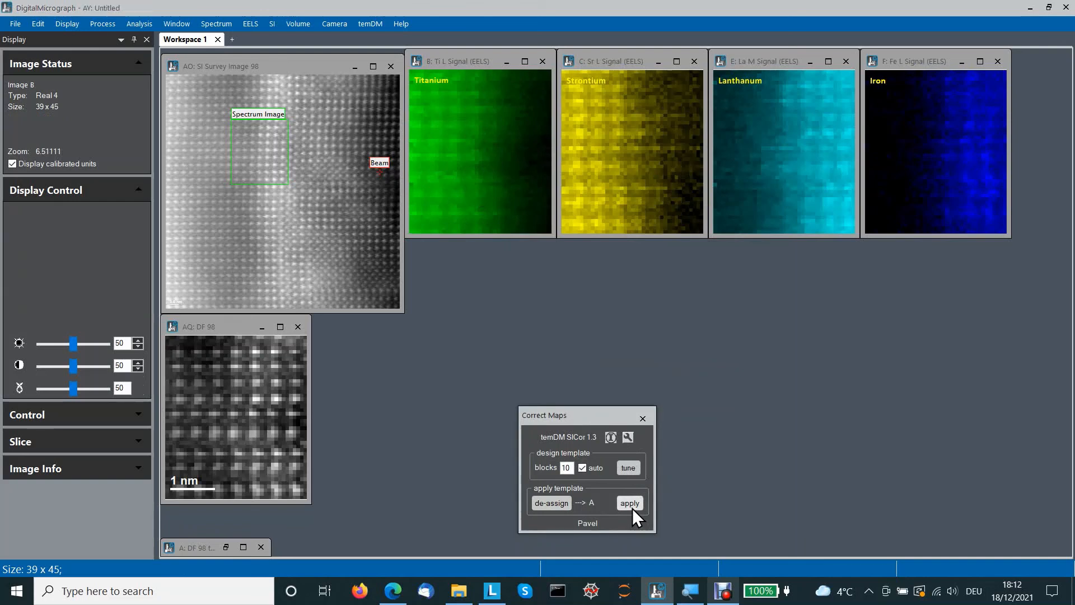
left_click_drag(263, 182, 455, 251)
Correct the Sr L Signal map with the assigned template and place the result beneath the original strontium map
left_click(636, 189)
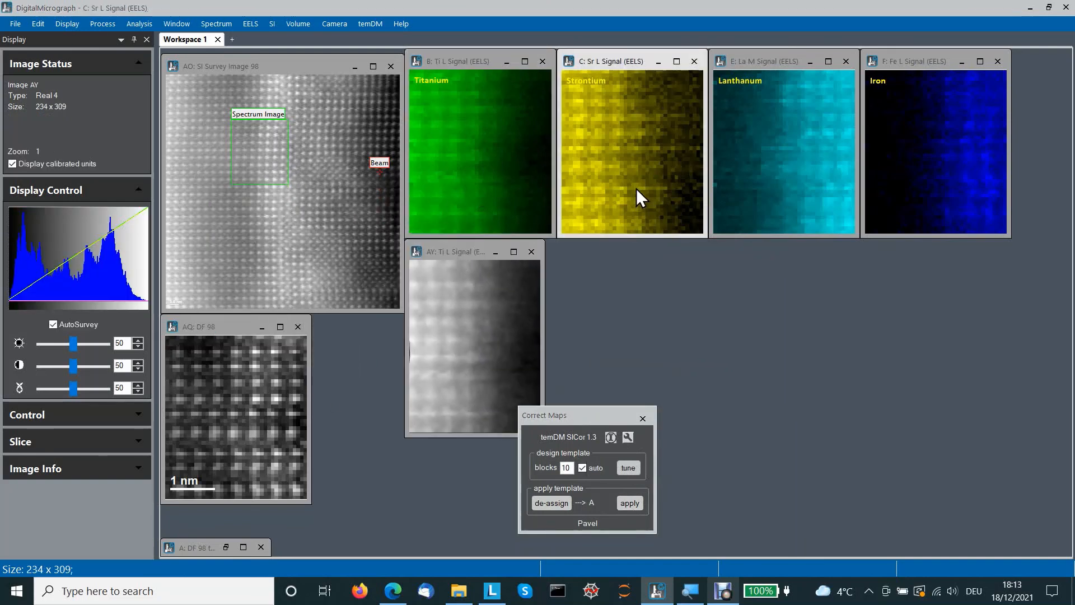
left_click(627, 504)
left_click_drag(291, 206, 670, 268)
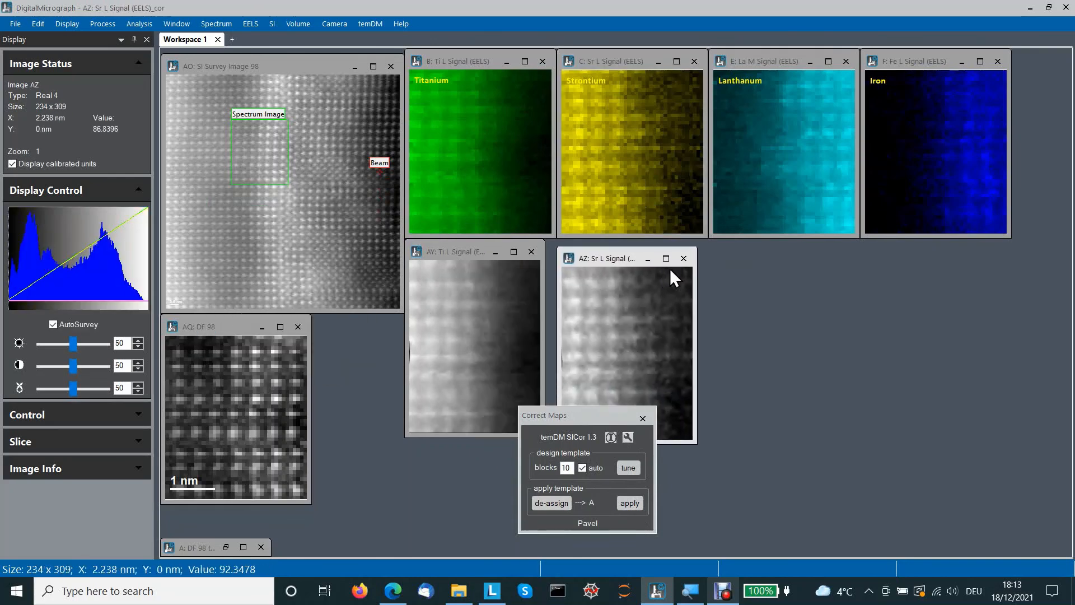
Correct the La M Signal map with the assigned template and place the result under the original lanthanum map
left_click(832, 184)
left_click(633, 503)
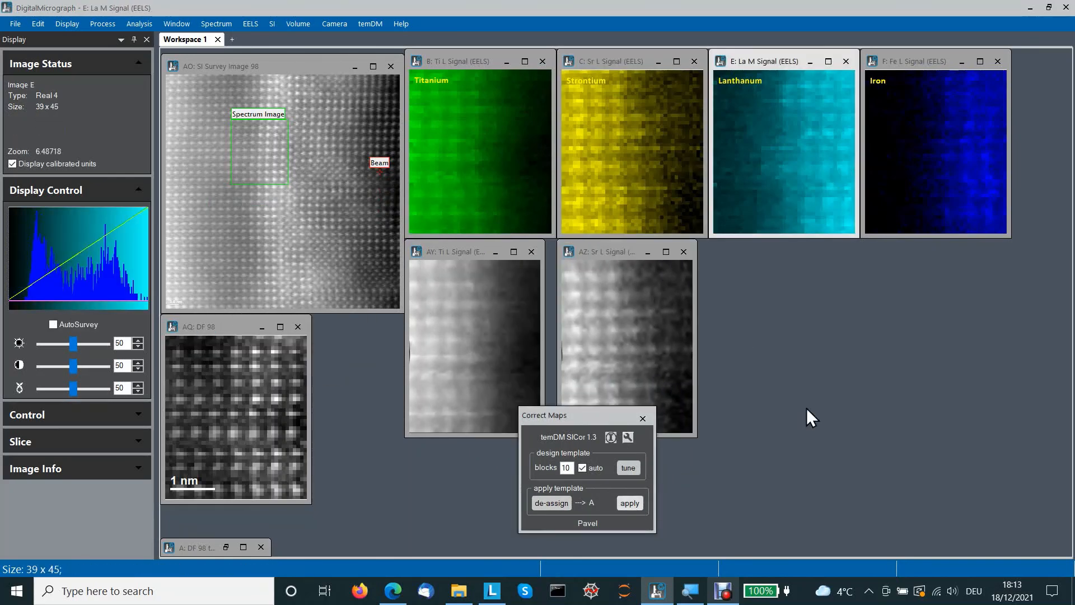
left_click(928, 171)
left_click_drag(266, 210, 772, 255)
Apply the assigned template to the Fe L Signal map, place the result beneath it, and align the corrected lanthanum map with its original
left_click(912, 190)
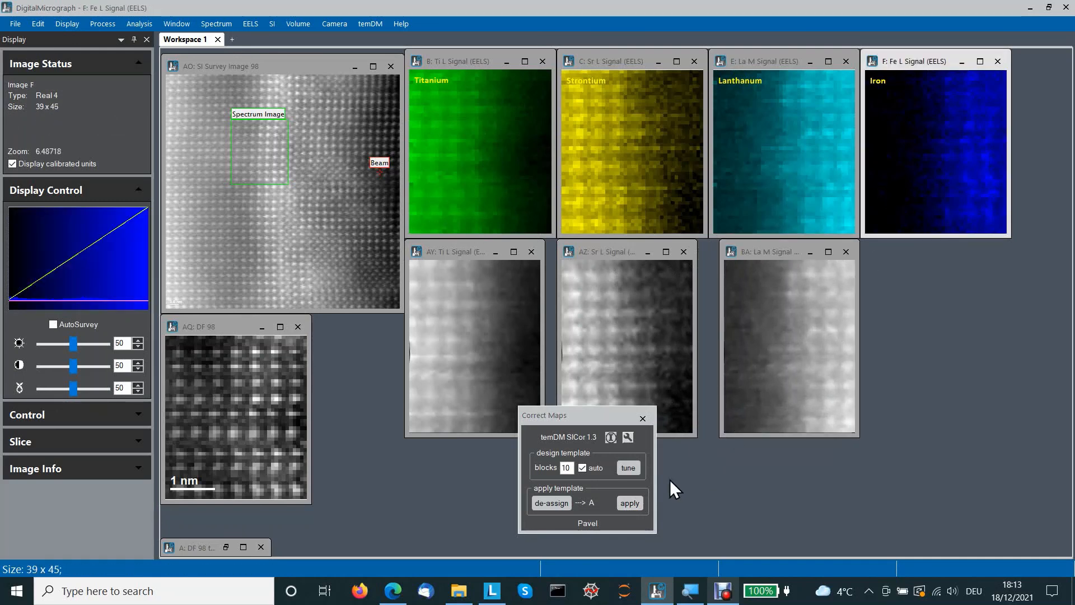
left_click(629, 503)
left_click_drag(292, 224, 921, 256)
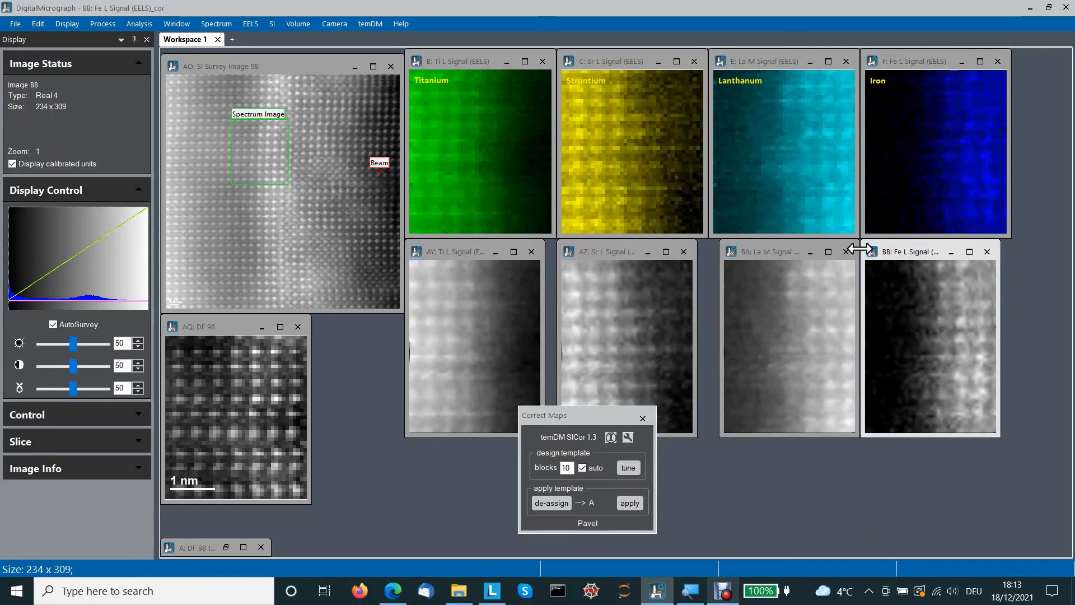
left_click_drag(771, 255, 760, 253)
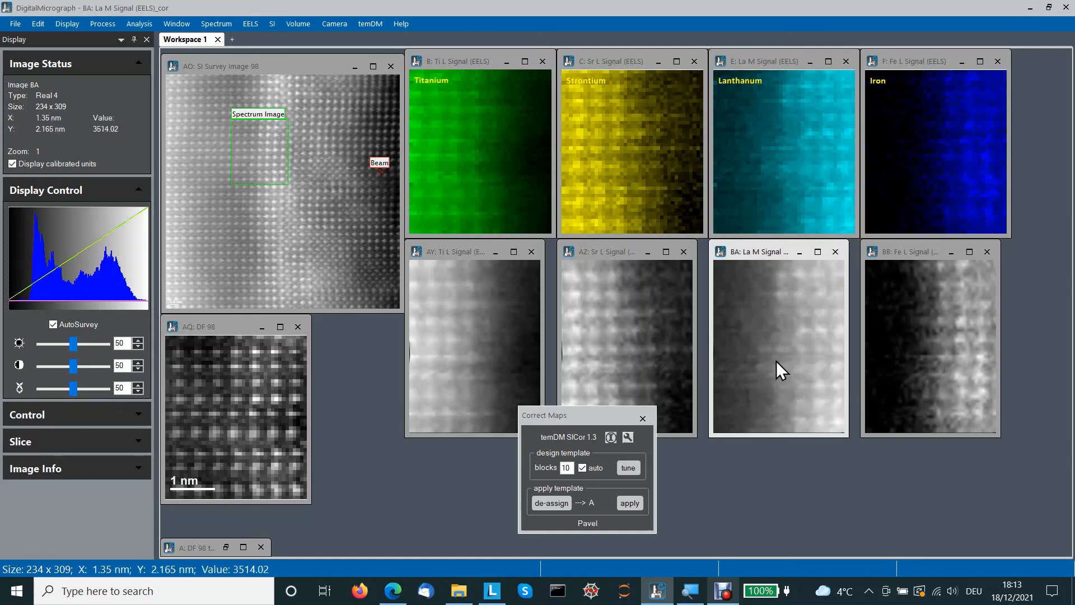
Lower the gamma of the corrected maps, setting lanthanum to 38 and titanium to 43, and darken the strontium map similarly
left_click_drag(73, 392, 65, 392)
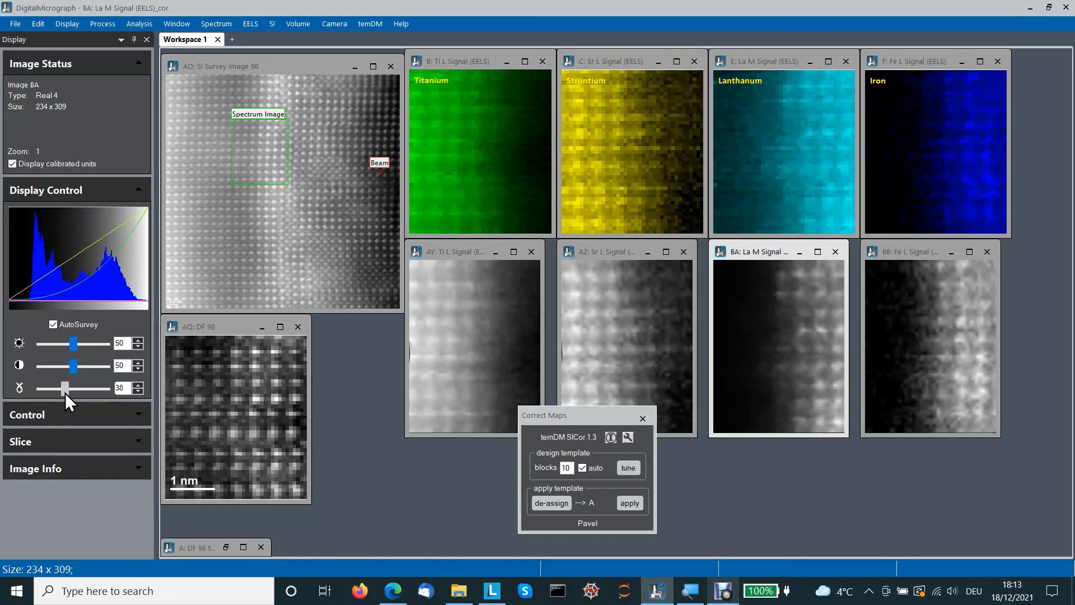
left_click(631, 364)
left_click_drag(72, 392, 68, 392)
left_click(416, 359)
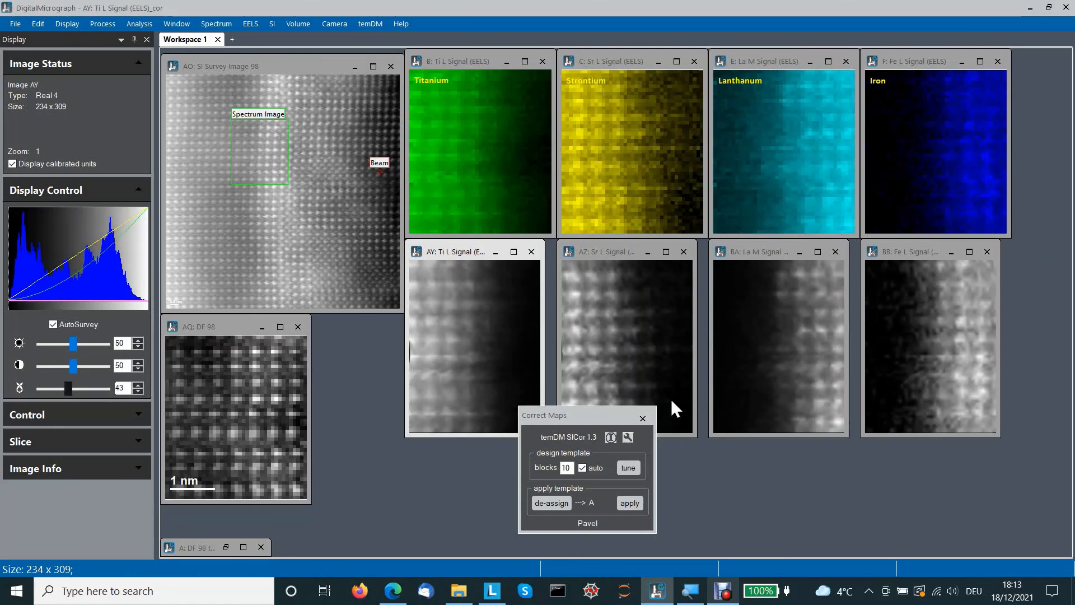